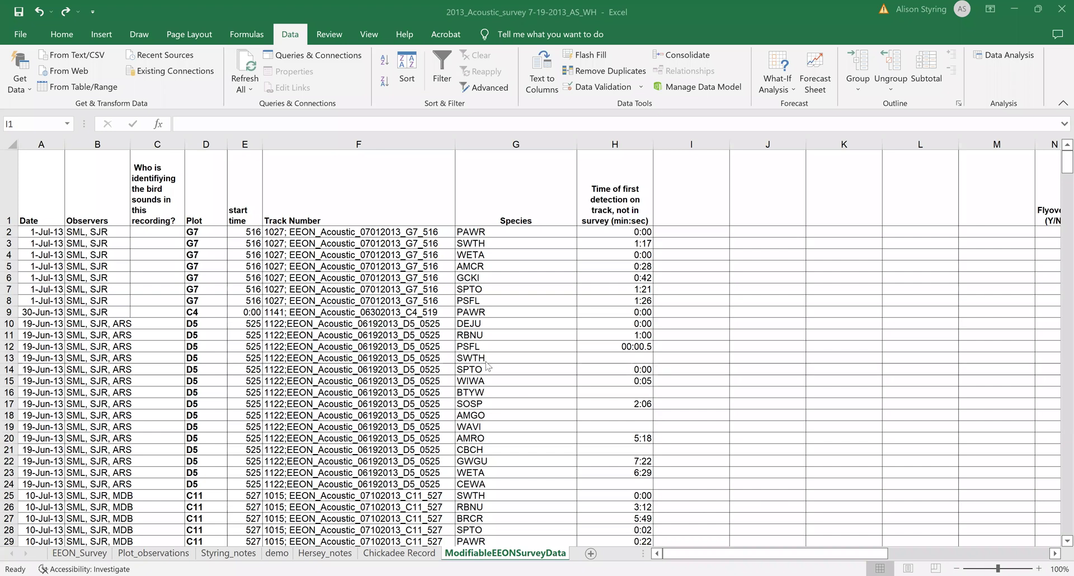
Inspect the stored detection times in column H, including the 1:26 value in row 8
{"action": "left_click", "coordinate": [616, 234]}
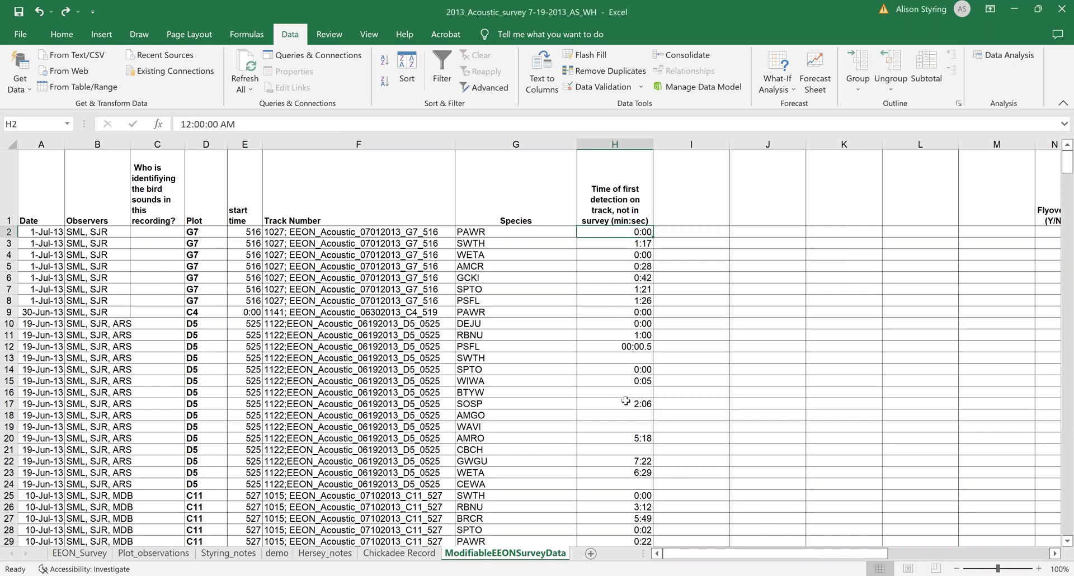
{"action": "left_click", "coordinate": [624, 253]}
{"action": "left_click", "coordinate": [619, 233]}
{"action": "left_click", "coordinate": [610, 302]}
{"action": "left_click", "coordinate": [619, 232]}
{"action": "left_click", "coordinate": [619, 248]}
{"action": "left_click", "coordinate": [623, 308]}
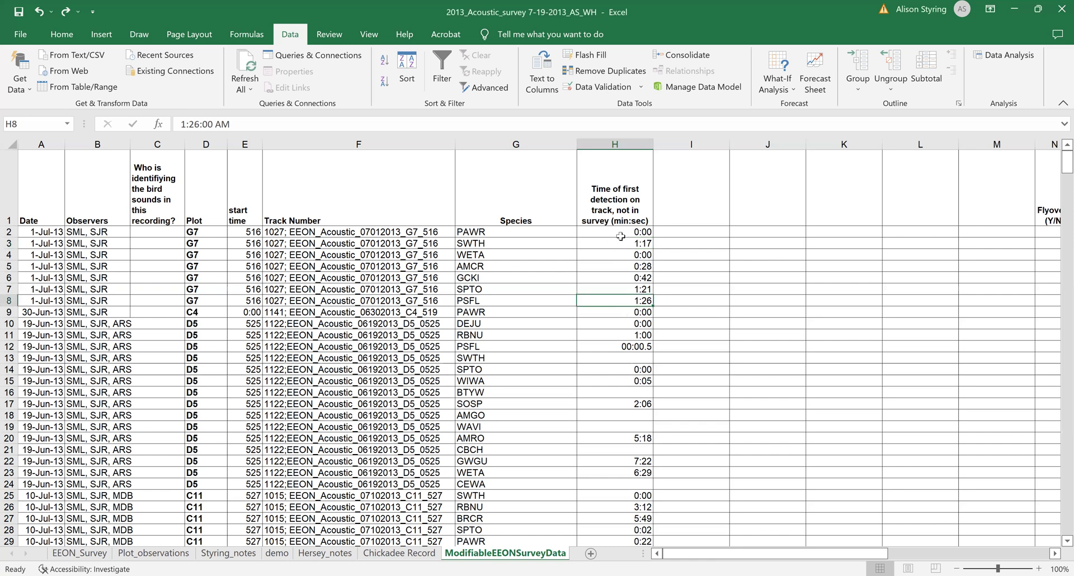
{"action": "left_click", "coordinate": [621, 235]}
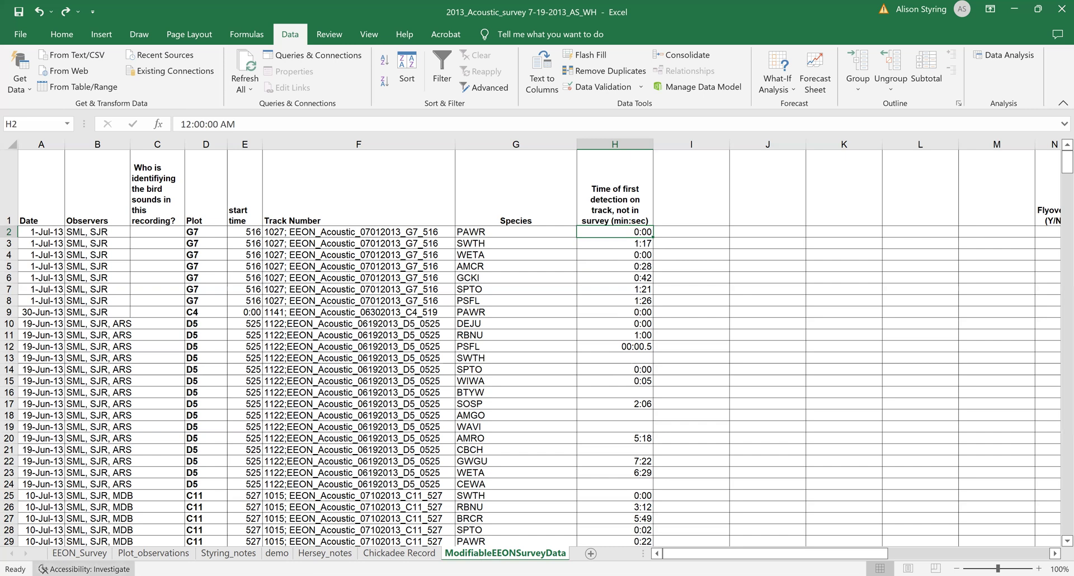
Glance at the EEON_Survey sheet, return to ModifiableEEONSurveyData, and select empty columns I through M
{"action": "left_click", "coordinate": [82, 554]}
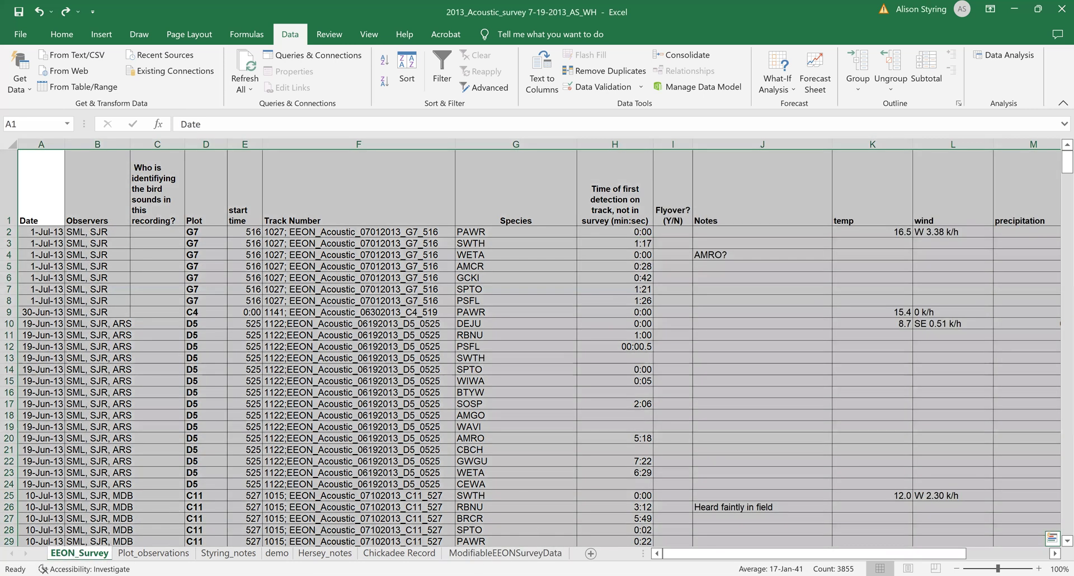
{"action": "left_click", "coordinate": [505, 554]}
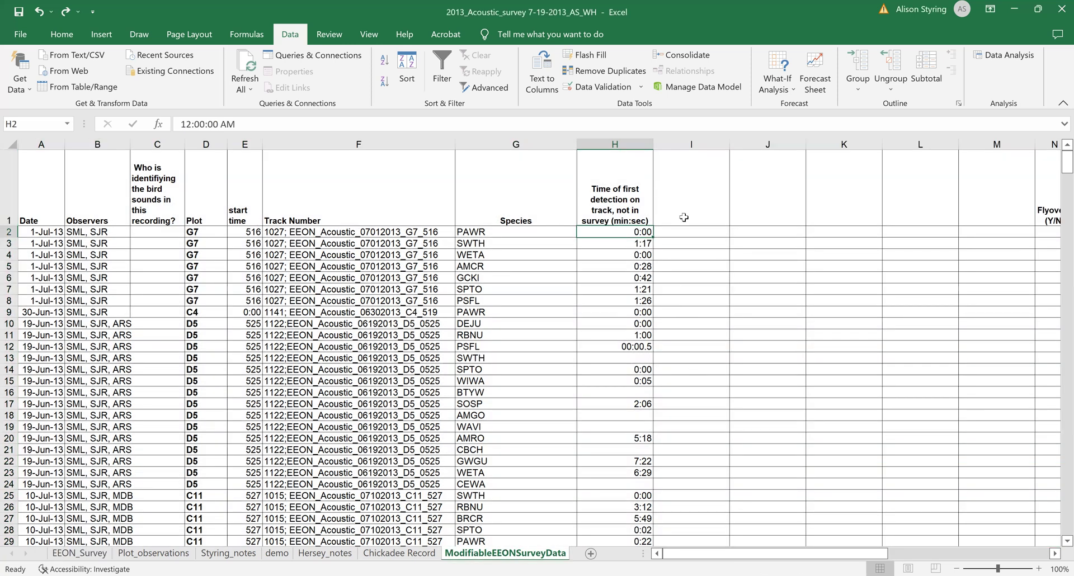
{"action": "left_click", "coordinate": [701, 147]}
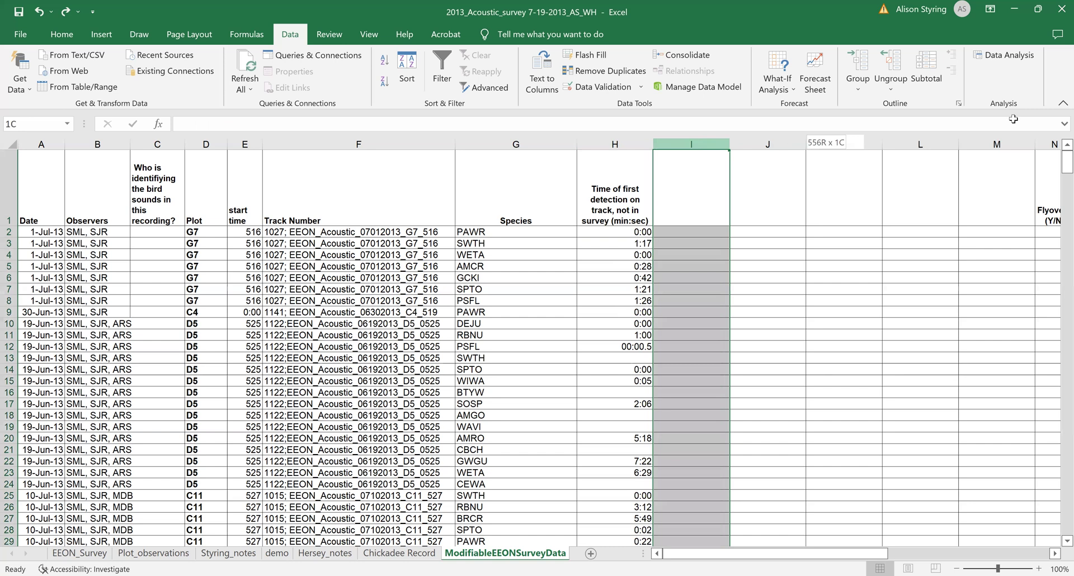
{"action": "left_click_drag", "start_coordinate": [1014, 120], "coordinate": [1014, 121]}
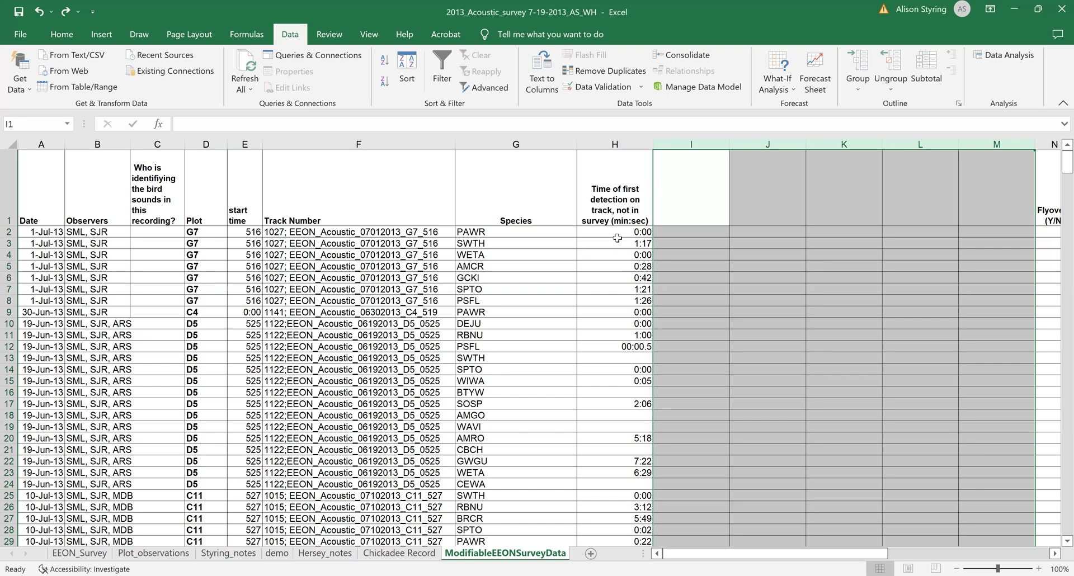
Copy the whole detection-time column H, header included, into column I
{"action": "left_click", "coordinate": [623, 140]}
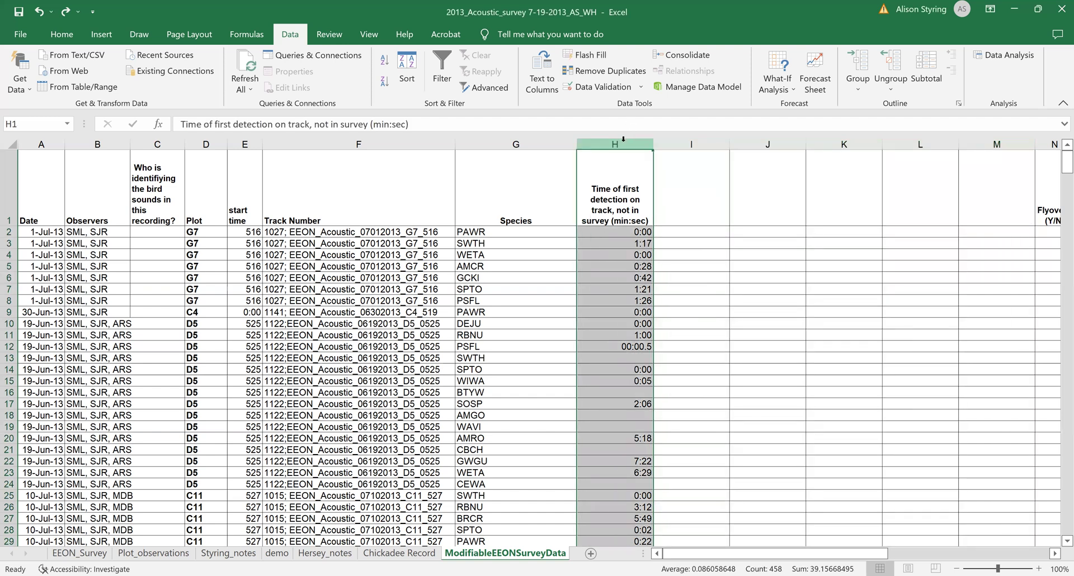
{"action": "key", "text": "ctrl+c"}
{"action": "left_click", "coordinate": [687, 175]}
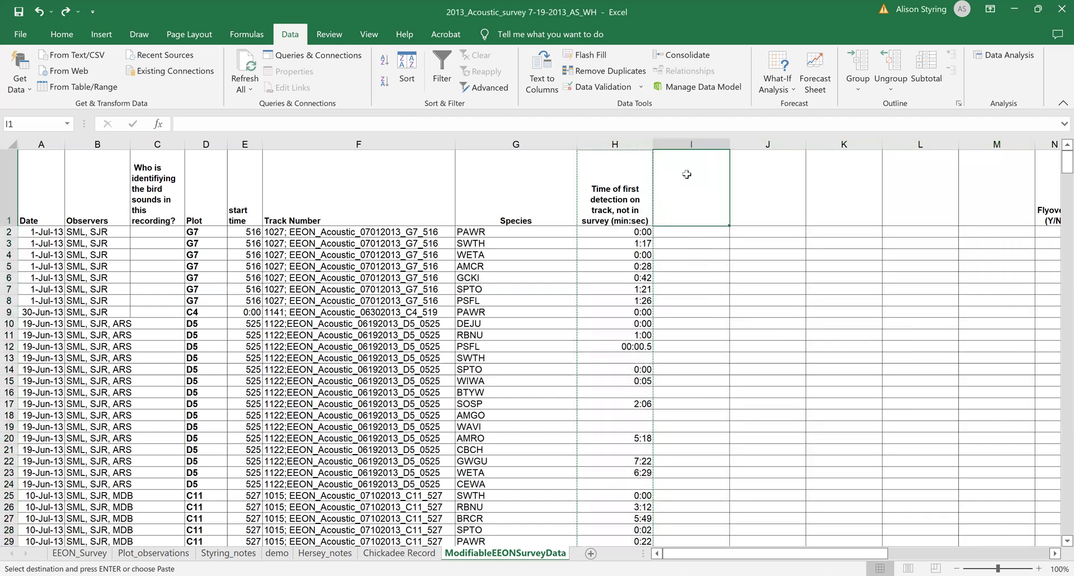
{"action": "key", "text": "ctrl+v"}
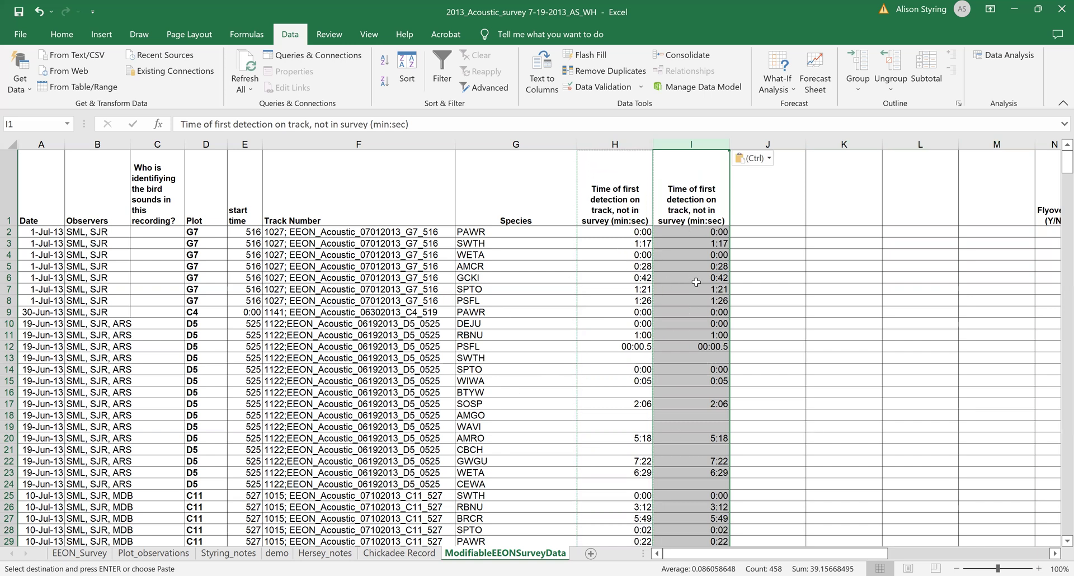
{"action": "key", "text": "Escape"}
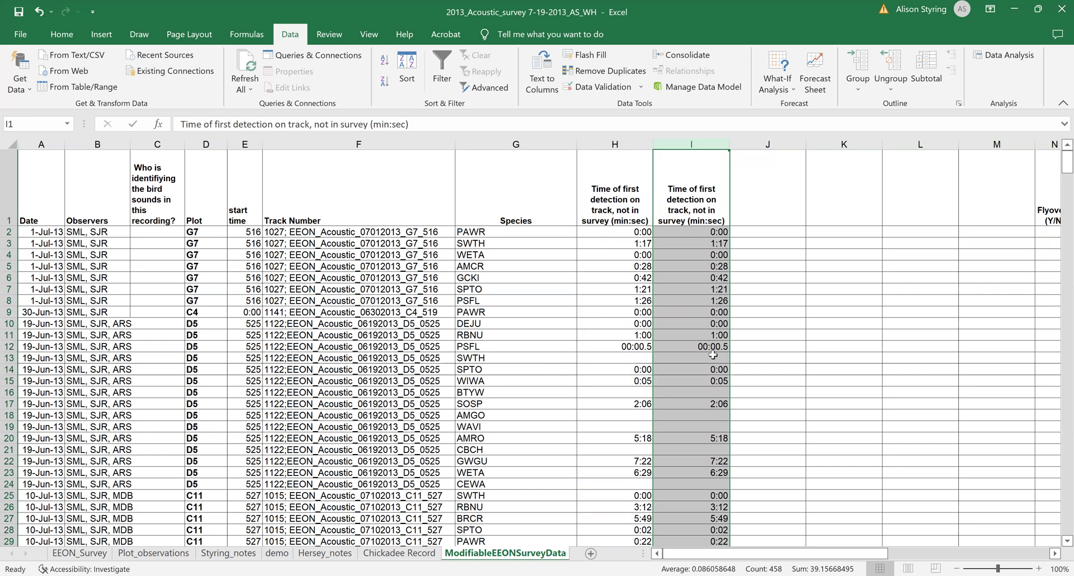
Select the copied times from I2 down to I557
{"action": "left_click", "coordinate": [687, 231]}
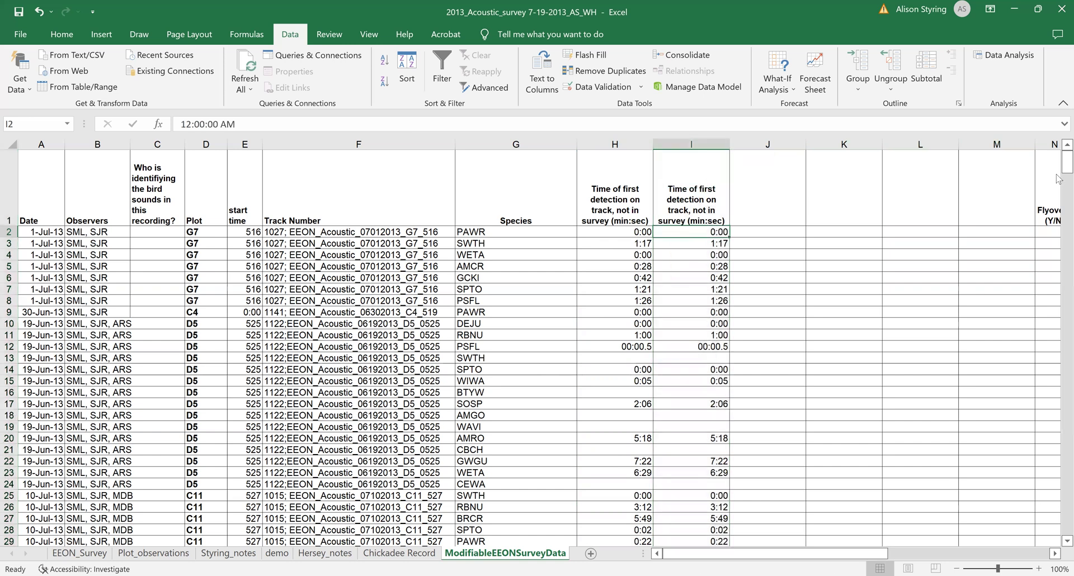
{"action": "left_click_drag", "start_coordinate": [1058, 179], "coordinate": [1058, 537]}
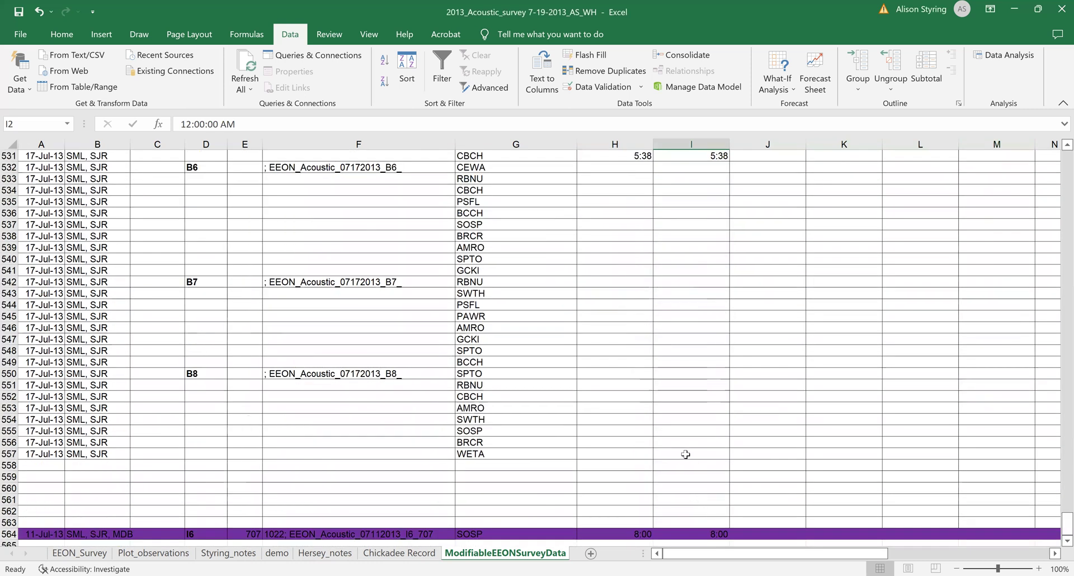
{"action": "left_click", "coordinate": [686, 454], "text": "shift"}
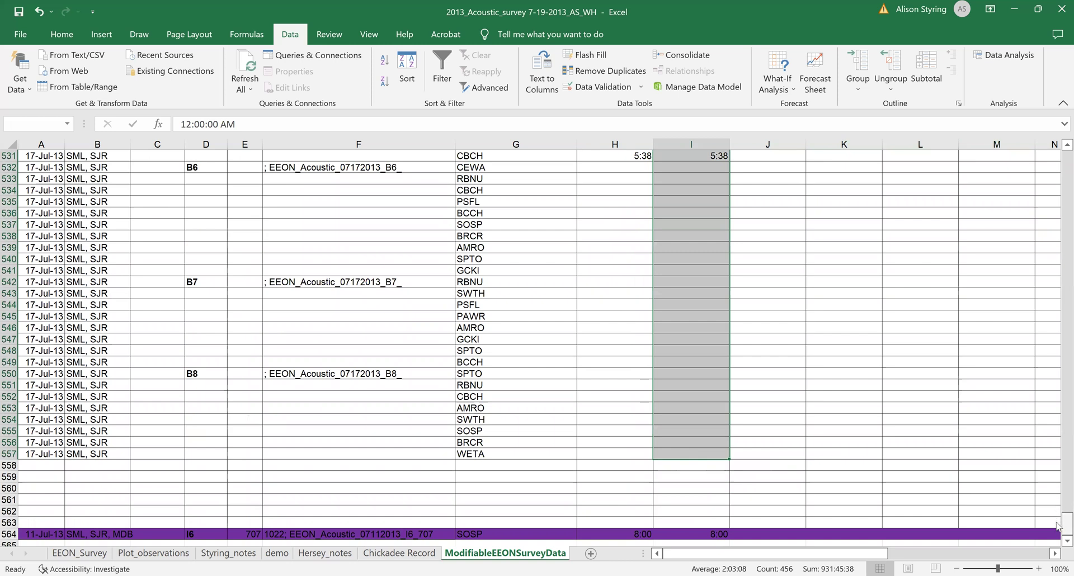
{"action": "left_click_drag", "start_coordinate": [1058, 526], "coordinate": [1058, 151]}
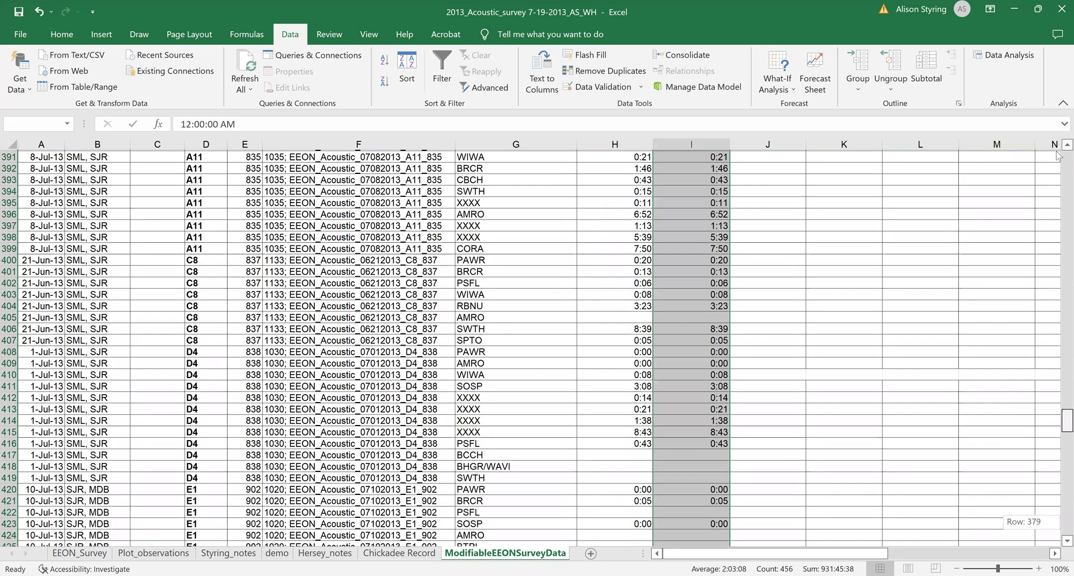
{"action": "left_click_drag", "start_coordinate": [1059, 155], "coordinate": [1058, 155]}
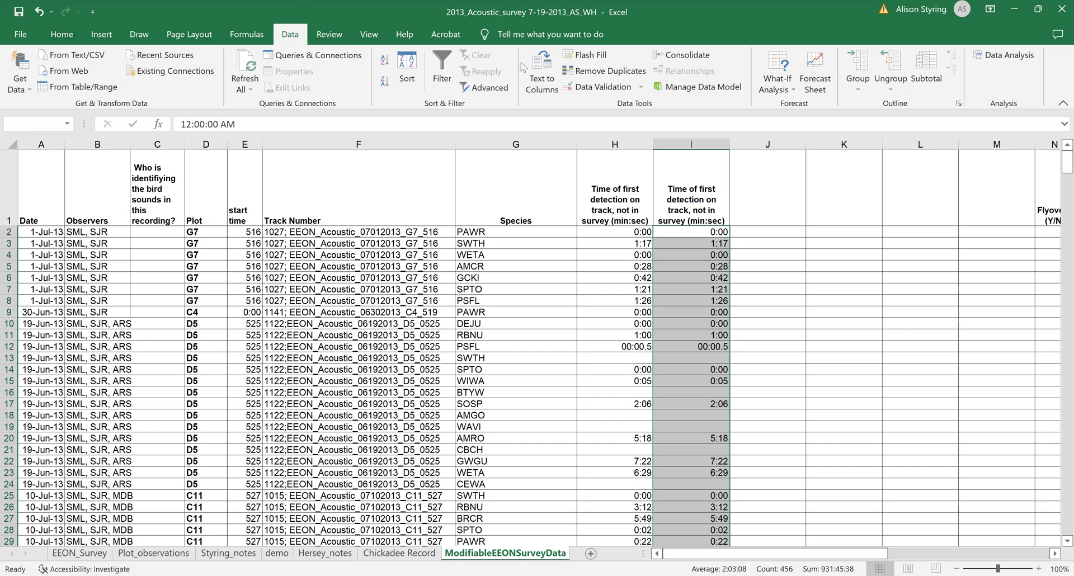
Run Text to Columns as delimited, splitting on ':' and spaces instead of tabs, consecutive delimiters merged
{"action": "left_click", "coordinate": [542, 74]}
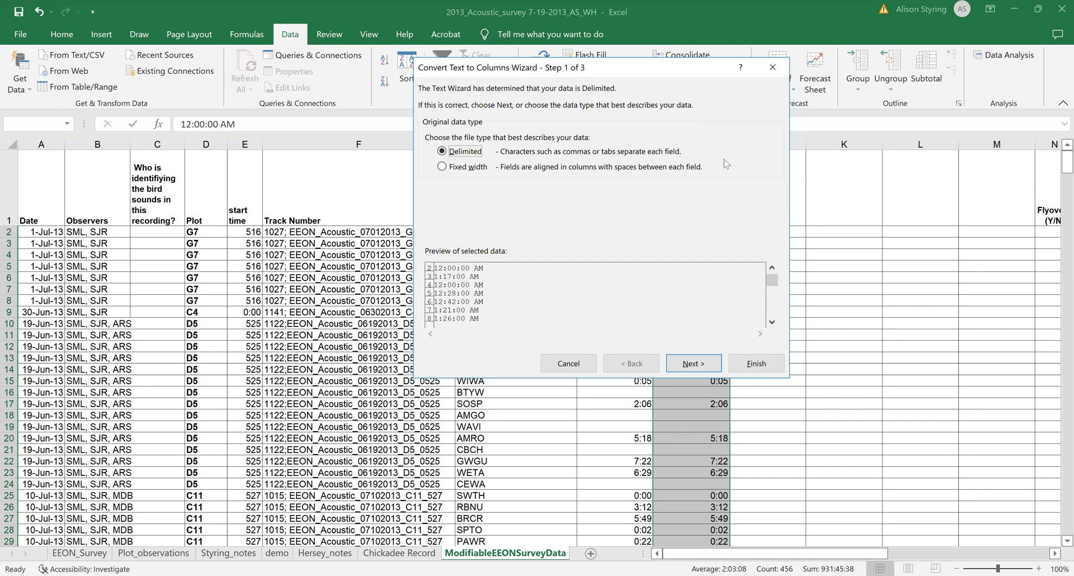
{"action": "left_click", "coordinate": [691, 364]}
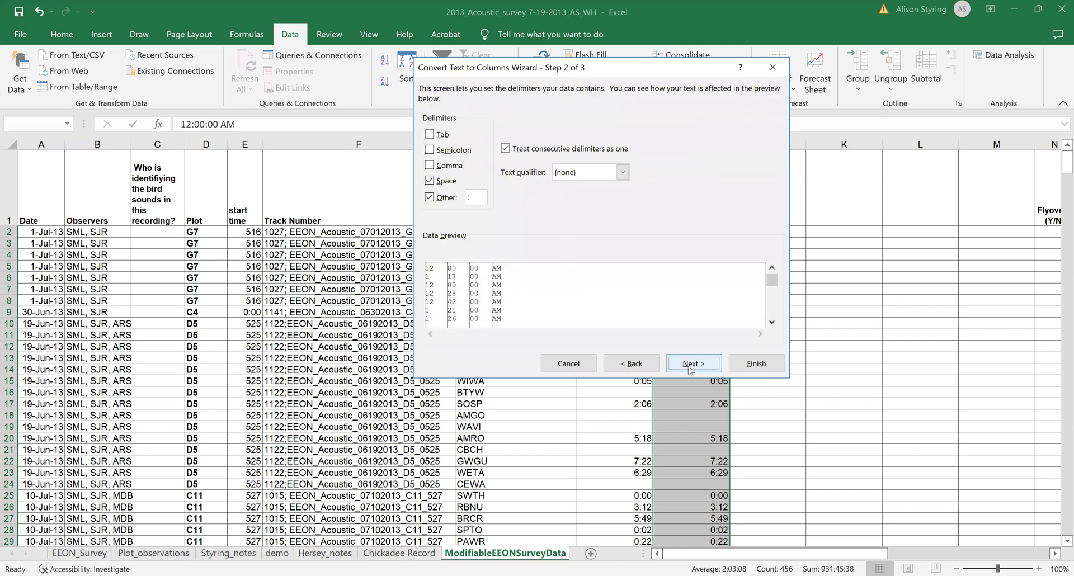
{"action": "left_click", "coordinate": [433, 135]}
{"action": "key", "text": "alt+s"}
{"action": "key", "text": "alt+o"}
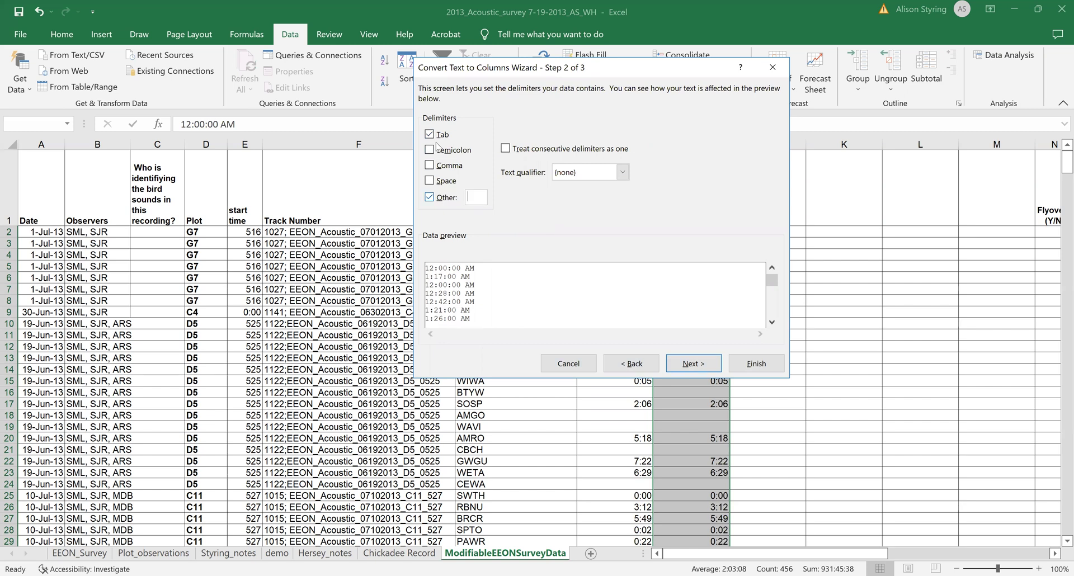
{"action": "left_click", "coordinate": [430, 197]}
{"action": "left_click", "coordinate": [430, 135]}
{"action": "key", "text": "alt+o"}
{"action": "type", "text": ":"}
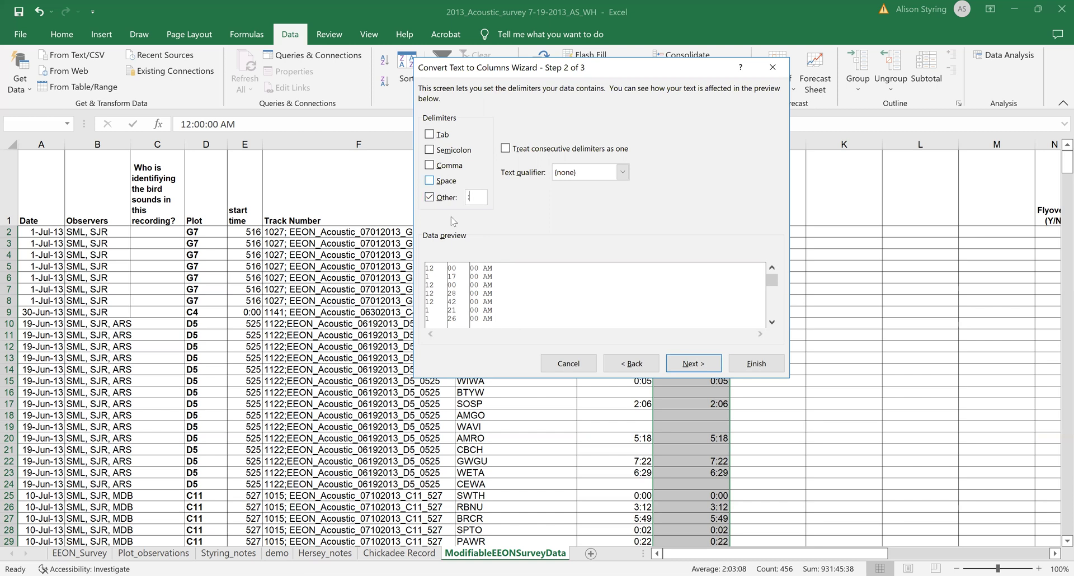
{"action": "key", "text": "alt+s"}
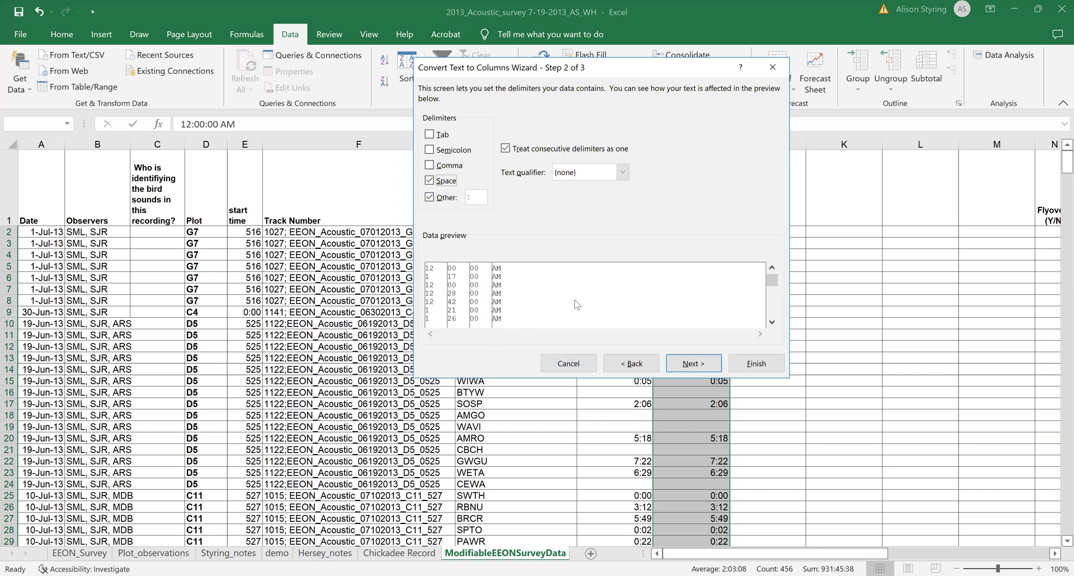
{"action": "left_click", "coordinate": [708, 365]}
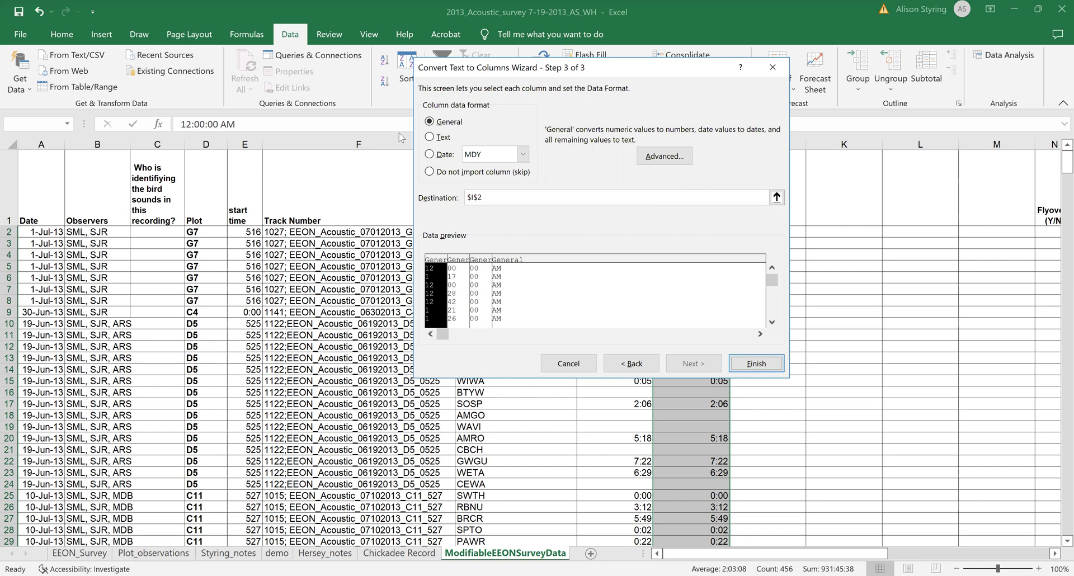
Set the hours, minutes, seconds and AM/PM preview columns each to the Text data format
{"action": "left_click", "coordinate": [429, 136]}
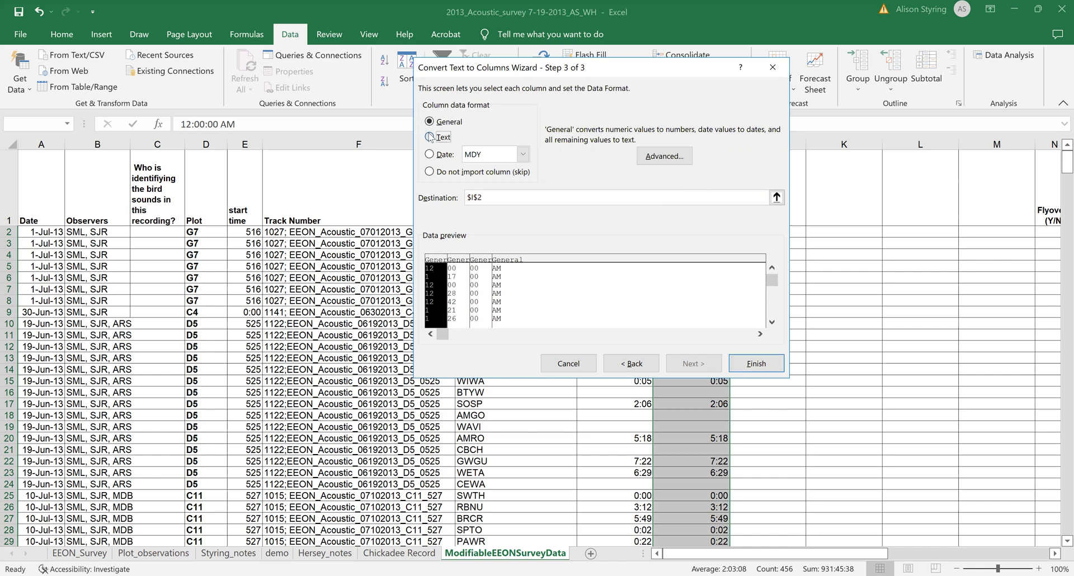
{"action": "left_click", "coordinate": [463, 260]}
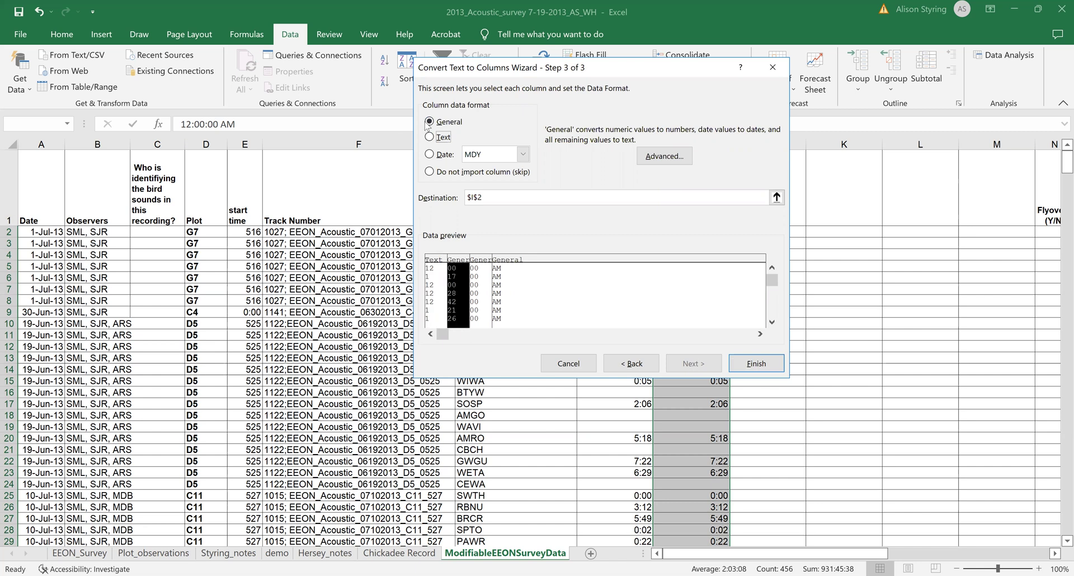
{"action": "left_click", "coordinate": [429, 136]}
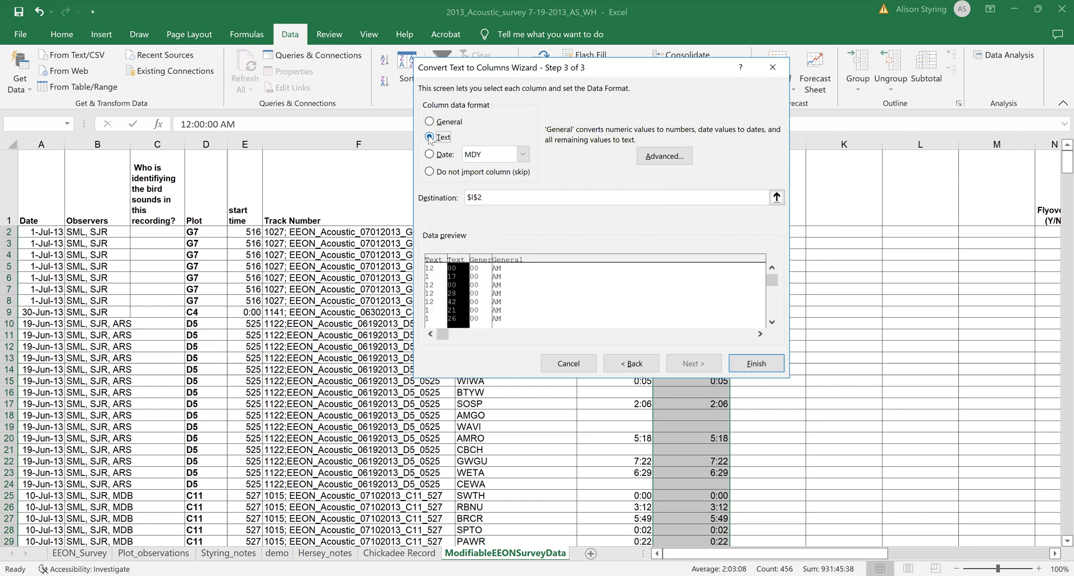
{"action": "left_click", "coordinate": [479, 260]}
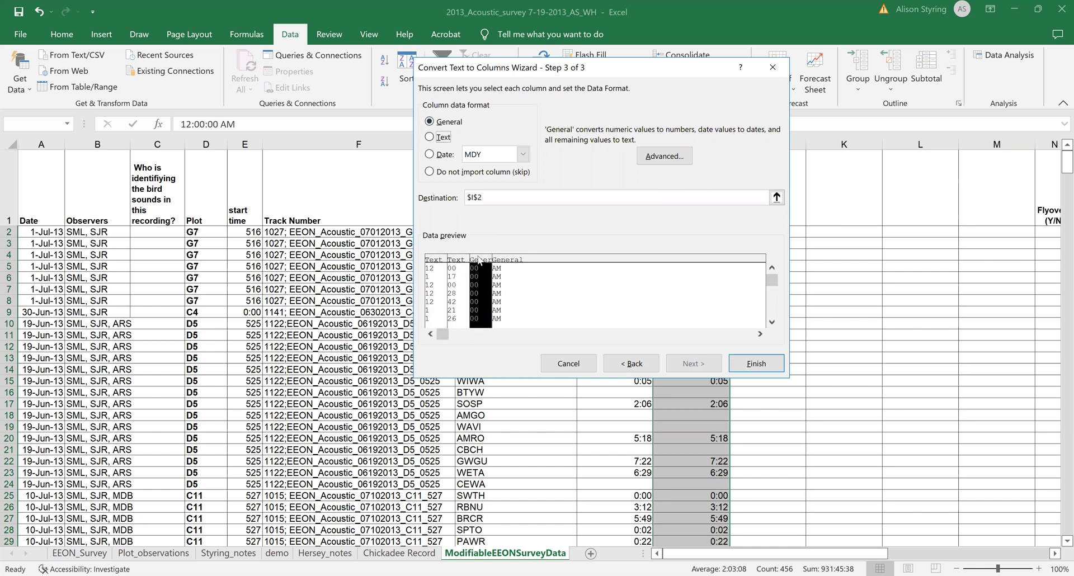
{"action": "left_click", "coordinate": [430, 137]}
{"action": "left_click", "coordinate": [494, 263]}
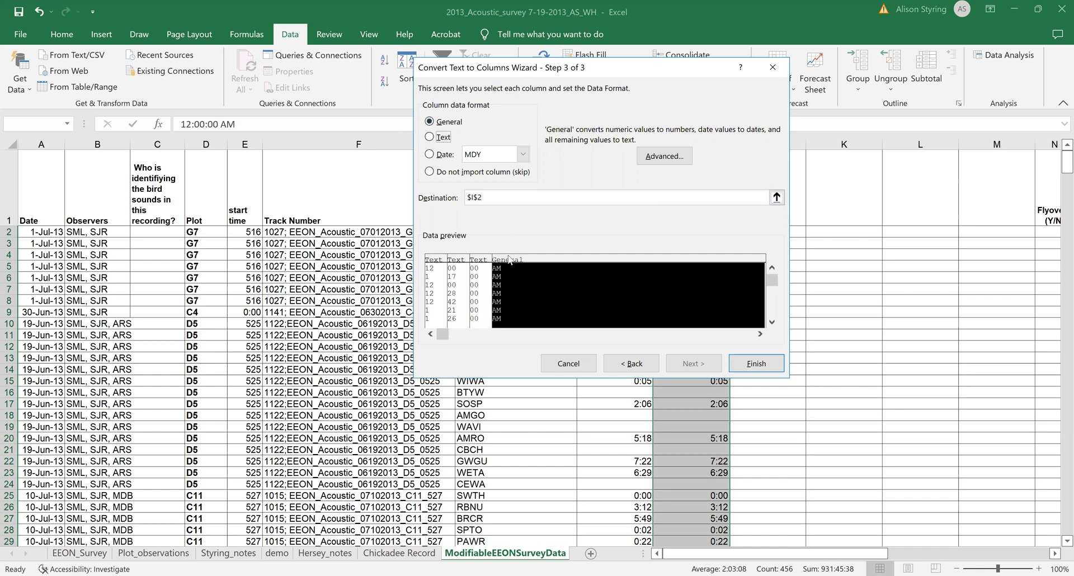
{"action": "left_click", "coordinate": [429, 137]}
Finish the split, replacing existing data in column I, and compare I2 with the original H2
{"action": "left_click", "coordinate": [761, 369]}
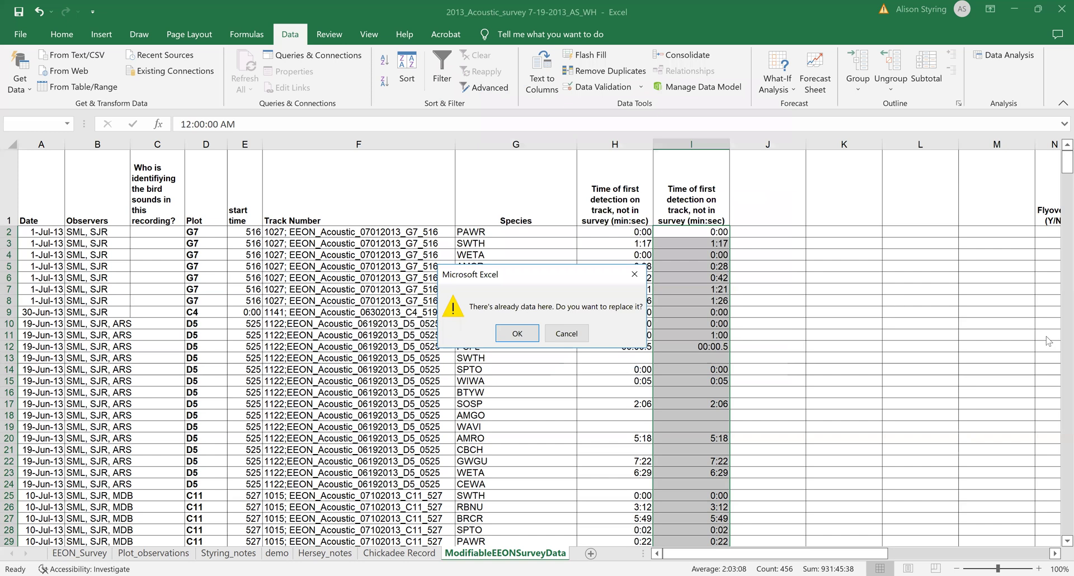
{"action": "left_click", "coordinate": [515, 335]}
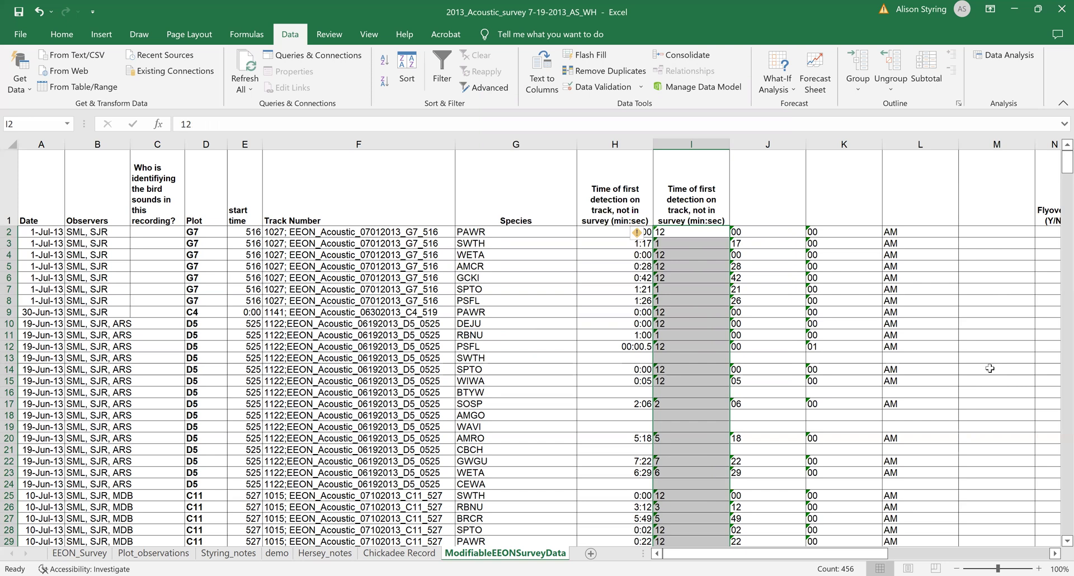
{"action": "left_click", "coordinate": [676, 232]}
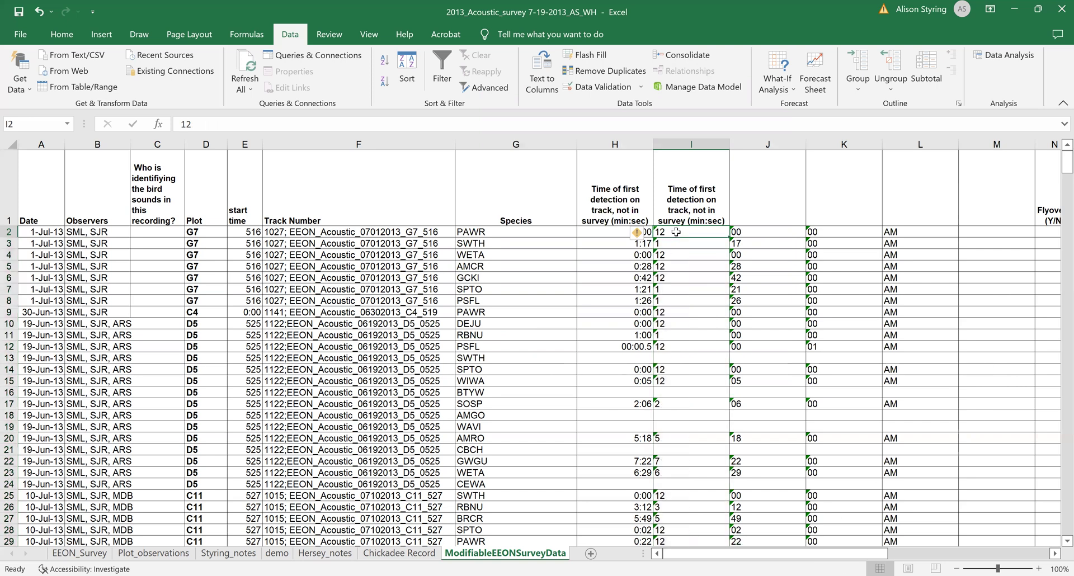
{"action": "left_click", "coordinate": [594, 233]}
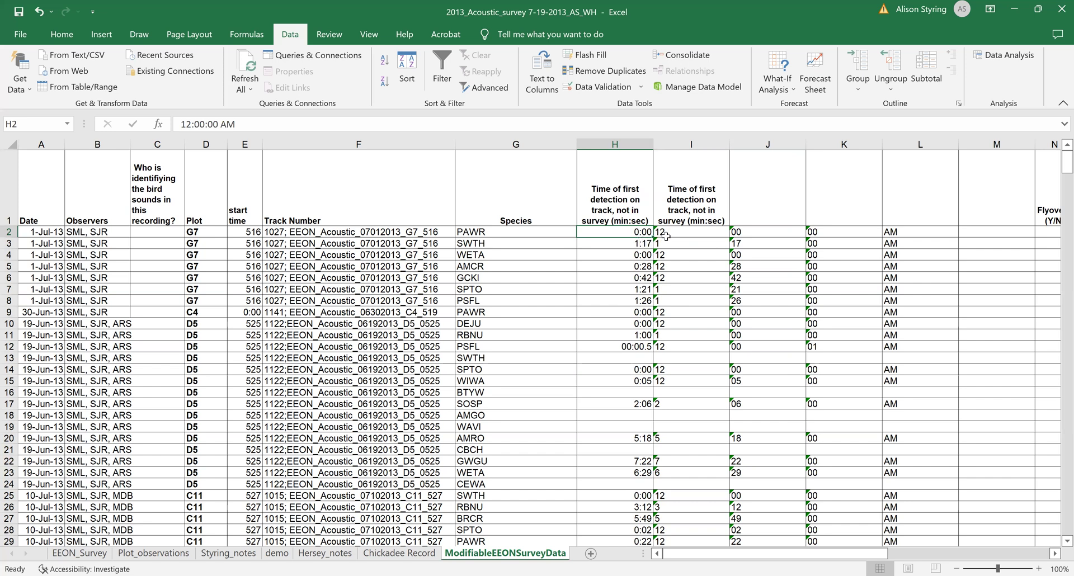
Compare split values in column I against the original times in H3, H11 and H17
{"action": "left_click", "coordinate": [693, 230]}
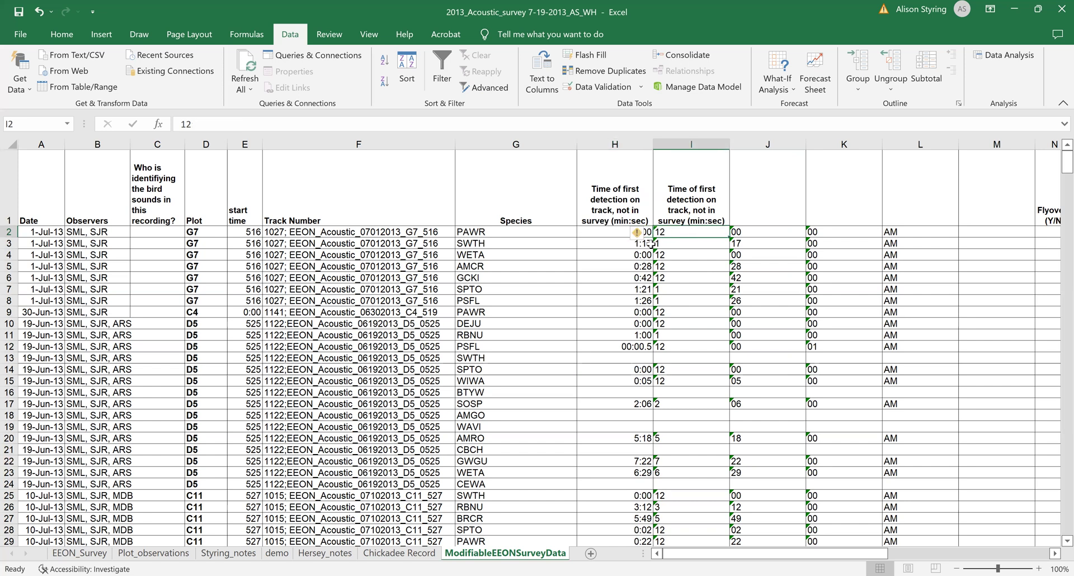
{"action": "left_click", "coordinate": [608, 233]}
{"action": "left_click", "coordinate": [614, 242]}
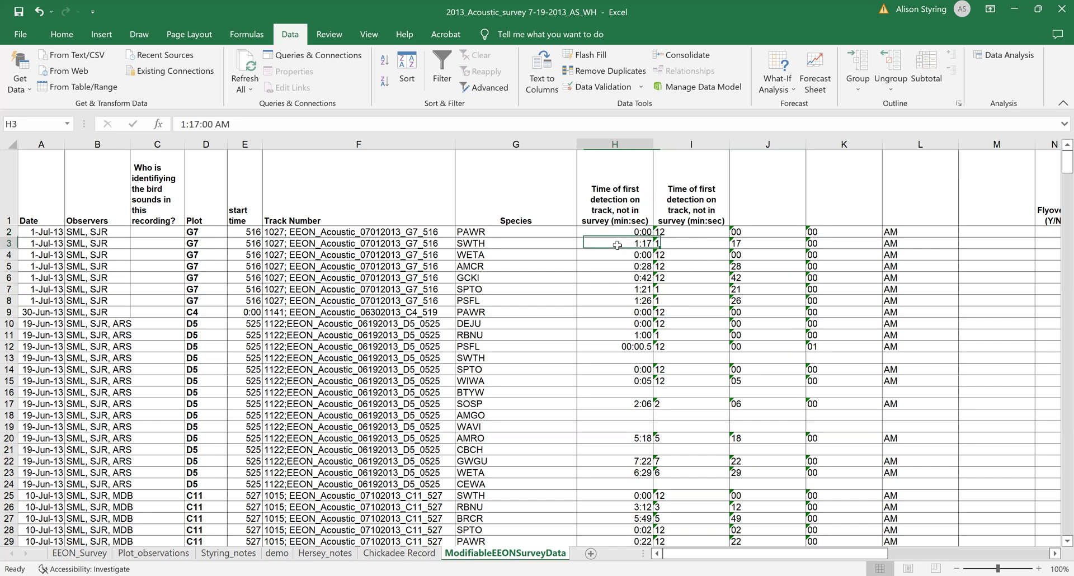
{"action": "left_click", "coordinate": [614, 335]}
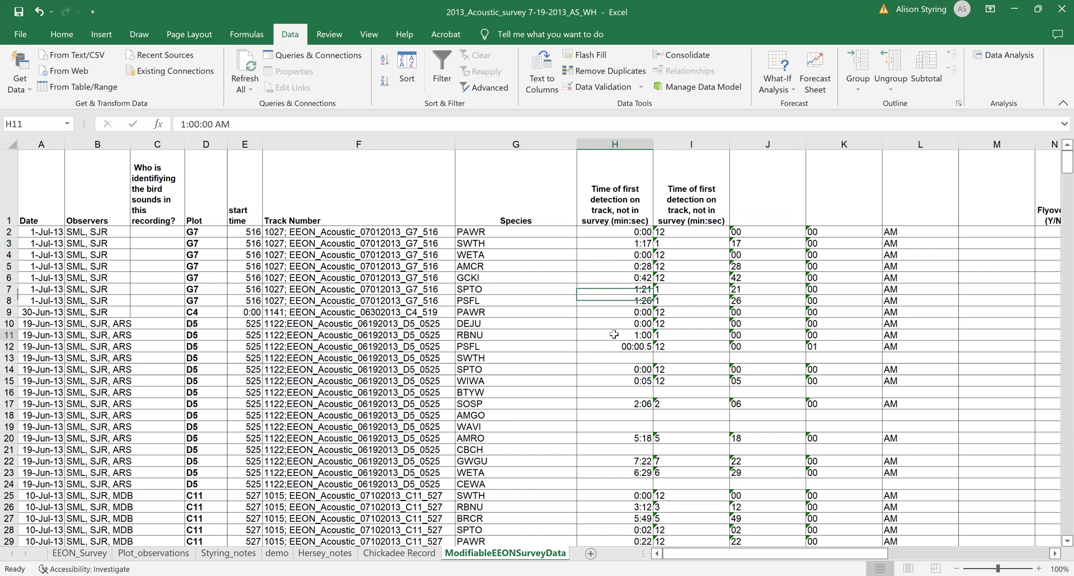
{"action": "left_click", "coordinate": [618, 403]}
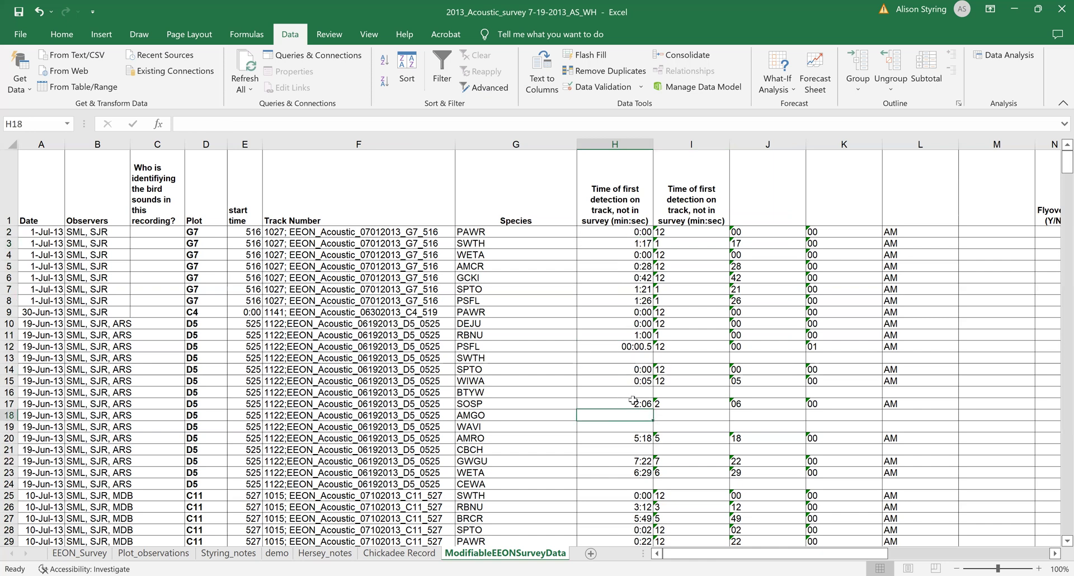
{"action": "left_click", "coordinate": [678, 403]}
{"action": "left_click", "coordinate": [667, 380]}
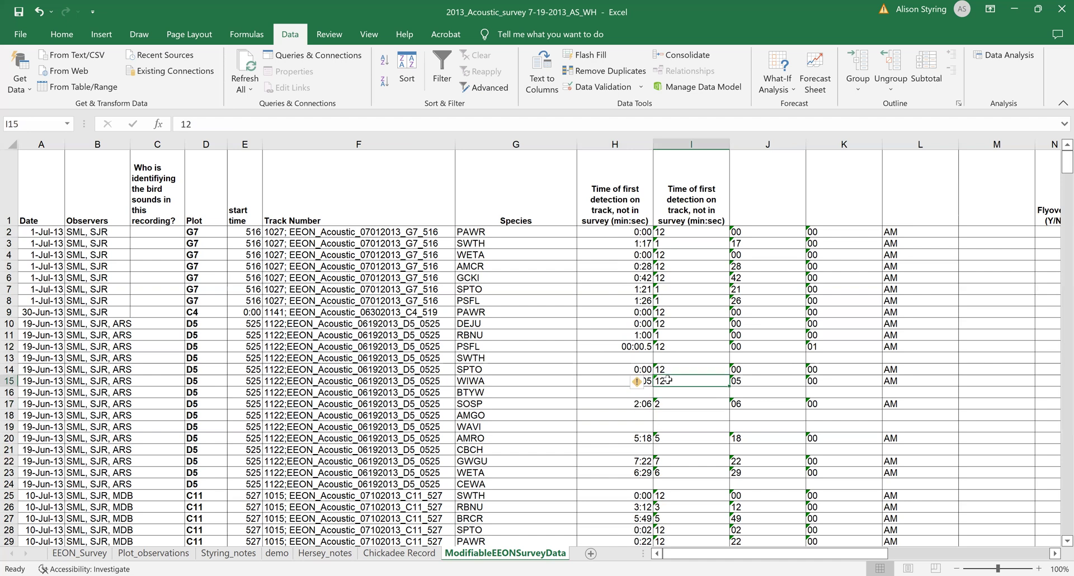
{"action": "left_click", "coordinate": [690, 232]}
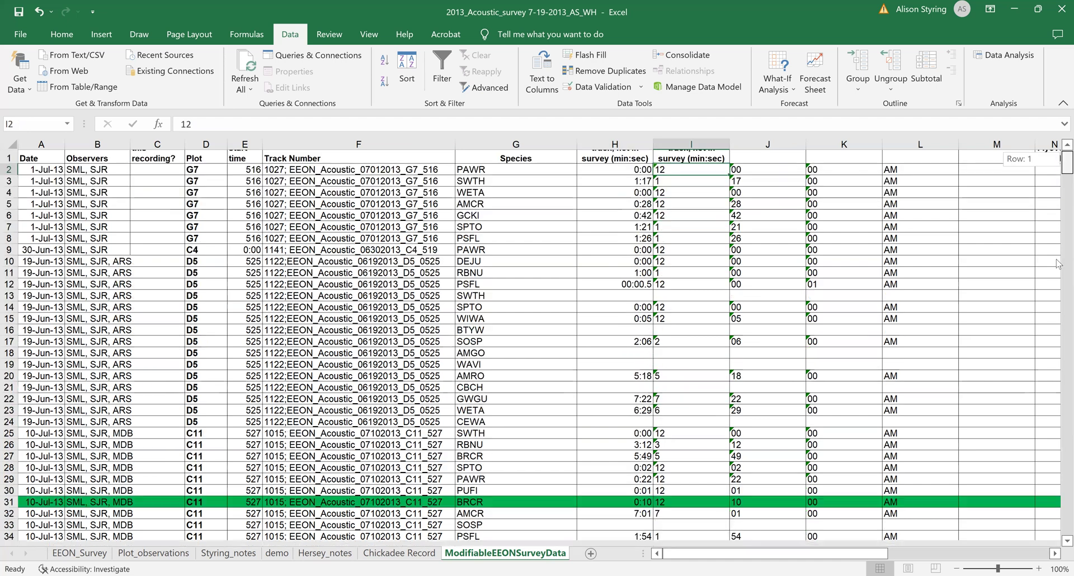
{"action": "left_click_drag", "start_coordinate": [1067, 161], "coordinate": [1058, 540]}
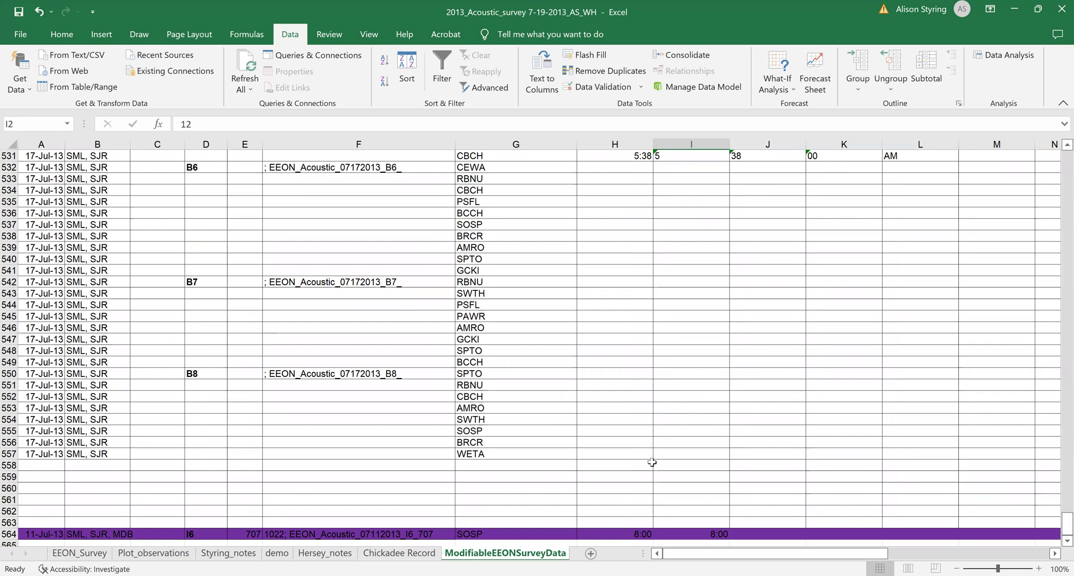
Apply the Number category from Format Cells to the selected columns I and J
{"action": "left_click", "coordinate": [770, 452], "text": "shift"}
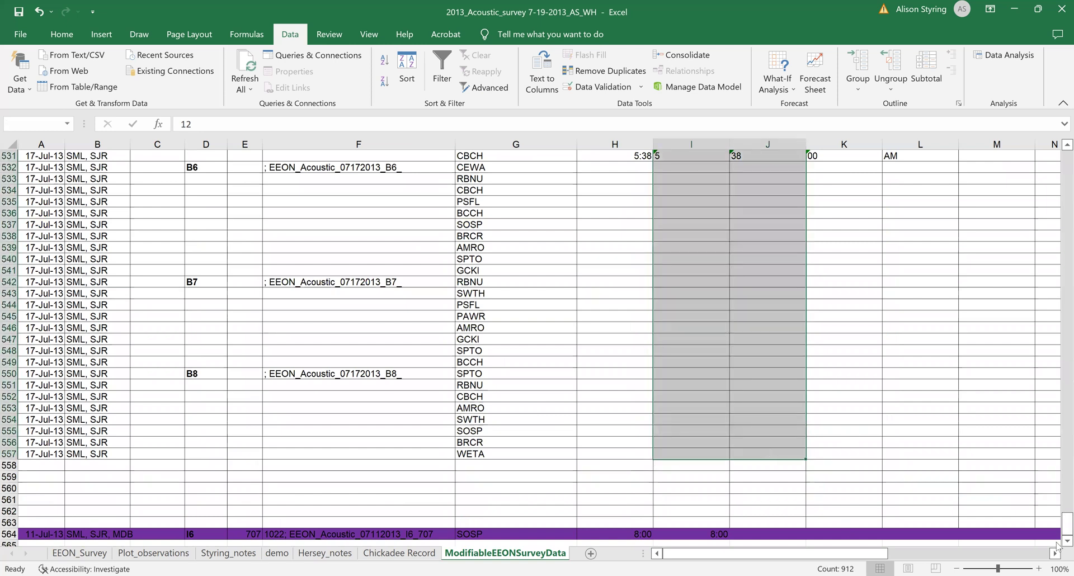
{"action": "right_click", "coordinate": [672, 285]}
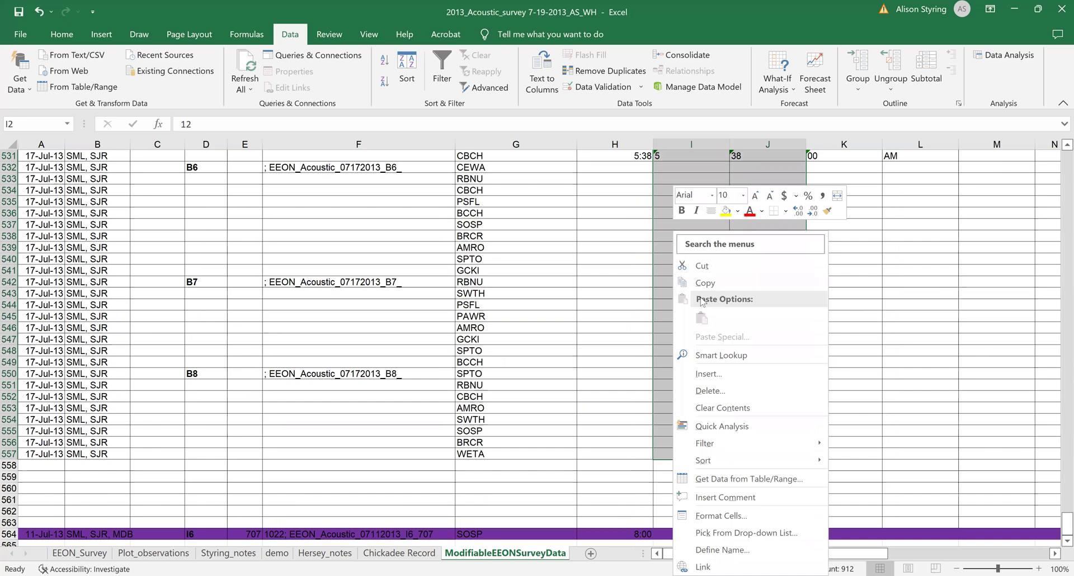
{"action": "left_click", "coordinate": [742, 517]}
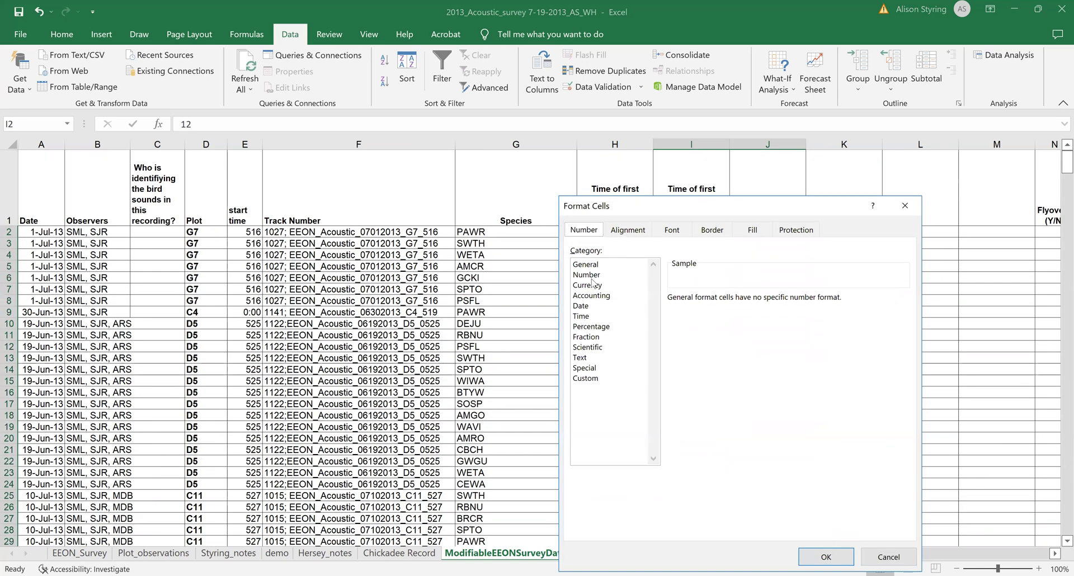
{"action": "left_click", "coordinate": [587, 275]}
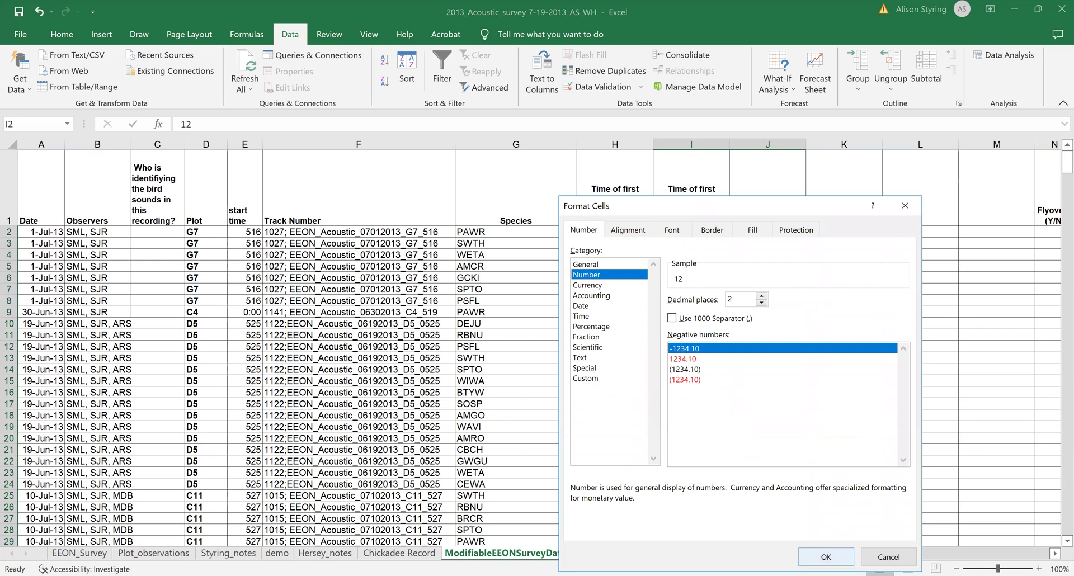
{"action": "left_click", "coordinate": [826, 557]}
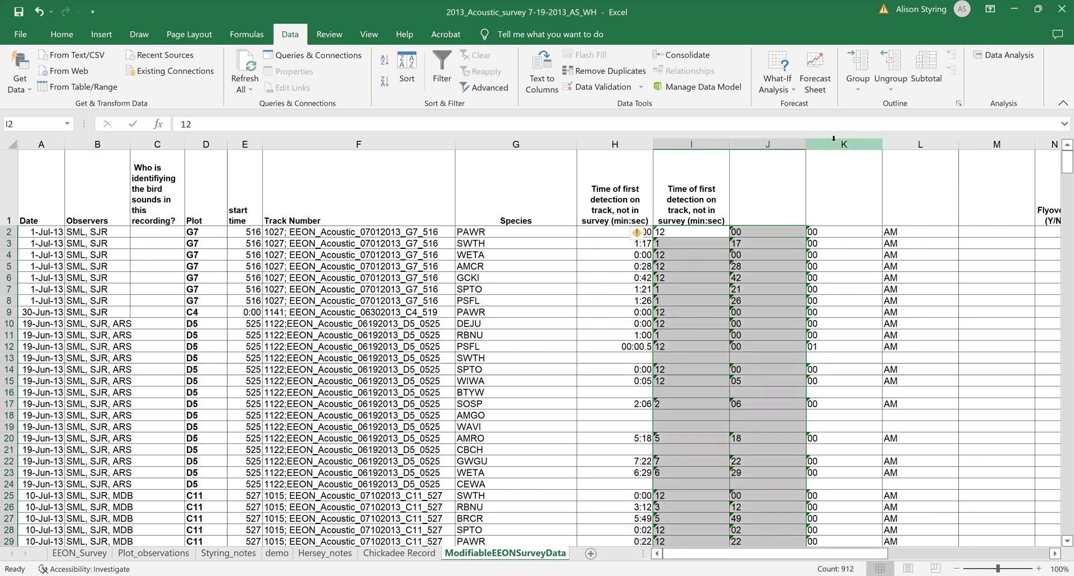
Delete the 00 and AM columns K and L, undoing an accidental column insert first
{"action": "left_click_drag", "start_coordinate": [835, 148], "coordinate": [890, 142]}
{"action": "right_click", "coordinate": [891, 148]}
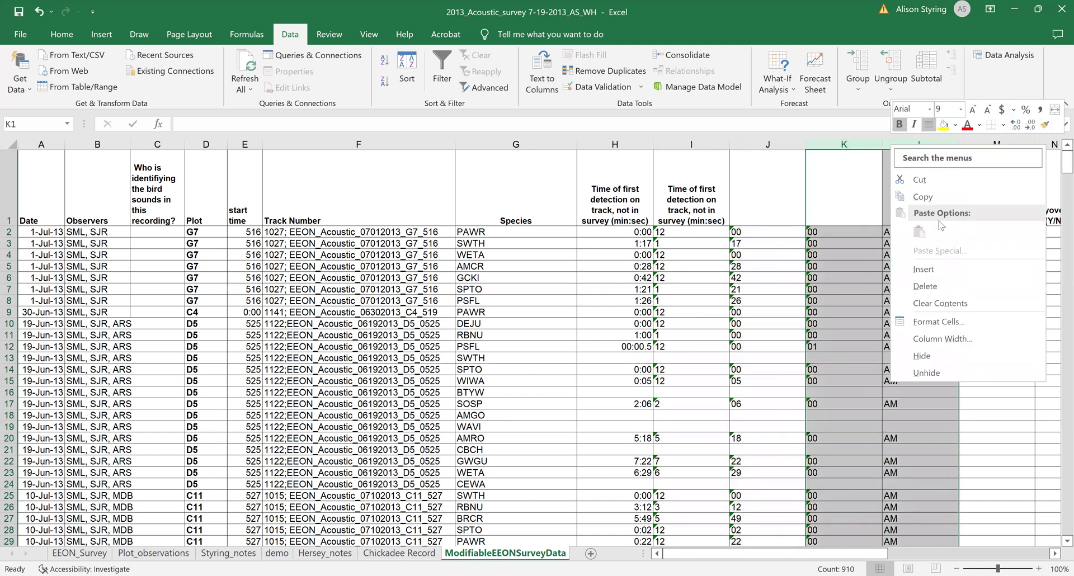
{"action": "left_click", "coordinate": [935, 269]}
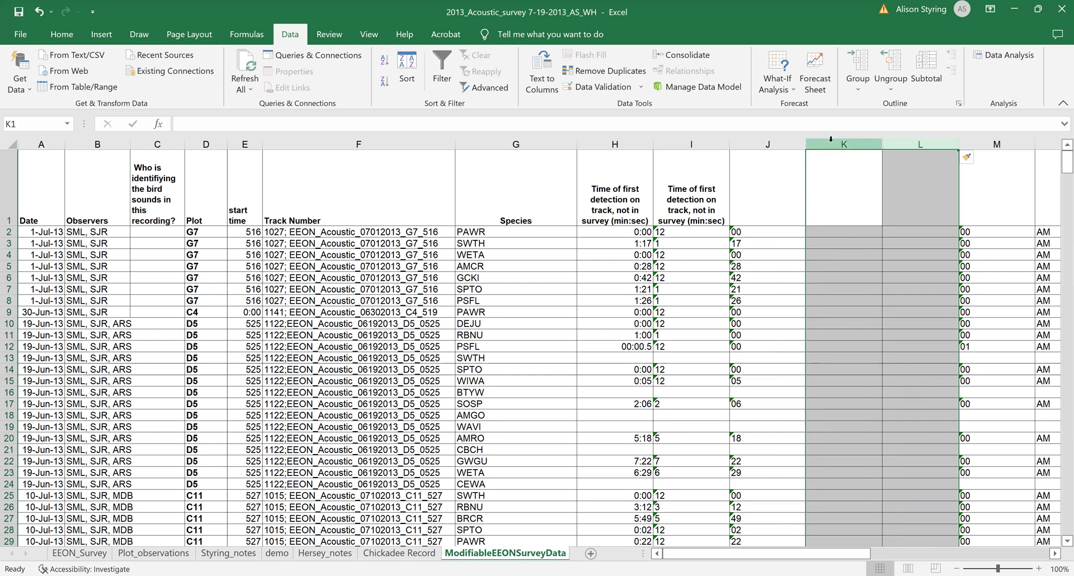
{"action": "left_click", "coordinate": [38, 11]}
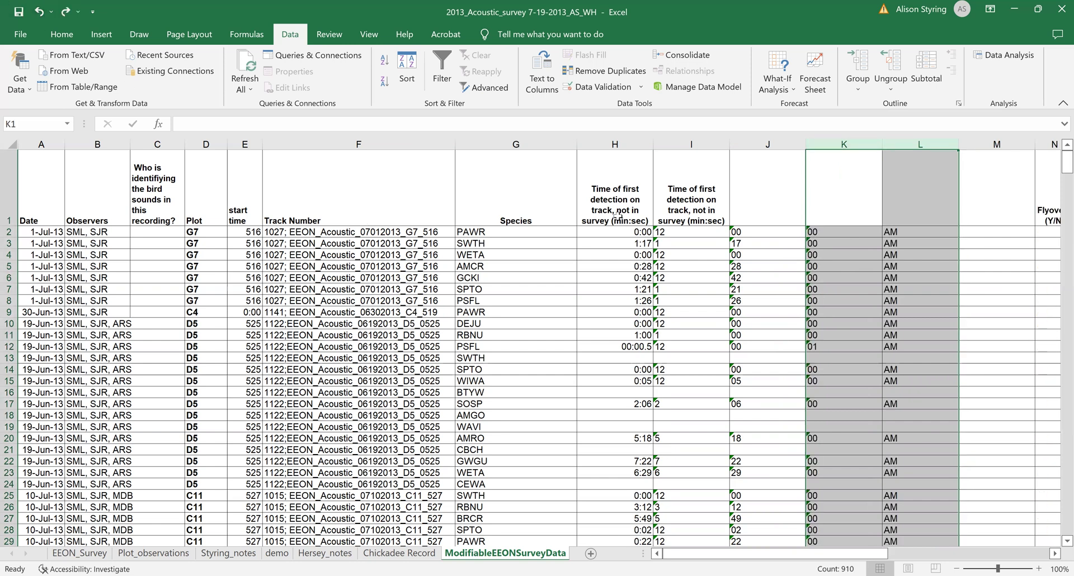
{"action": "right_click", "coordinate": [825, 145]}
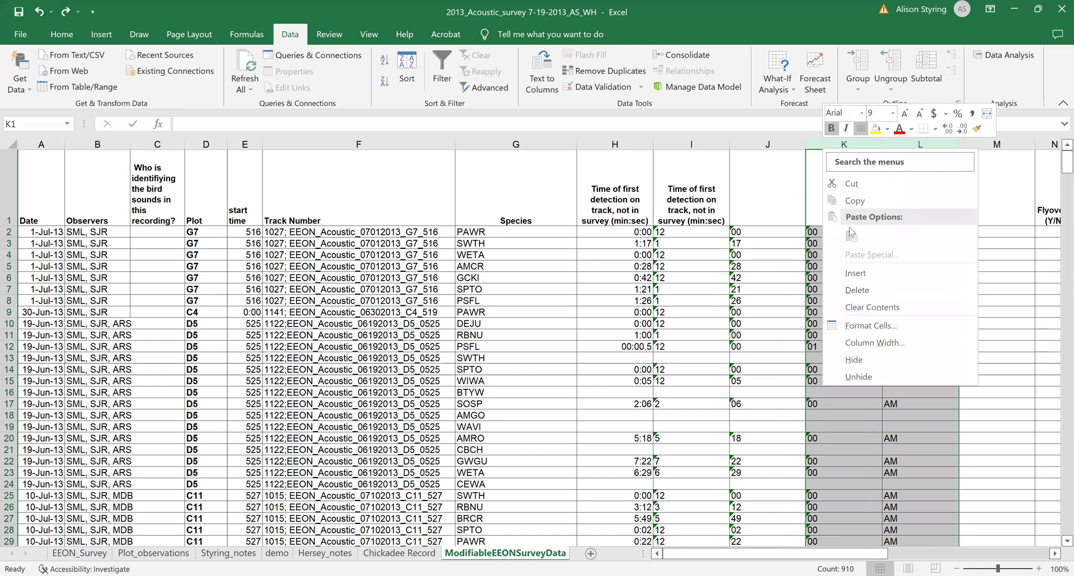
{"action": "left_click", "coordinate": [865, 290]}
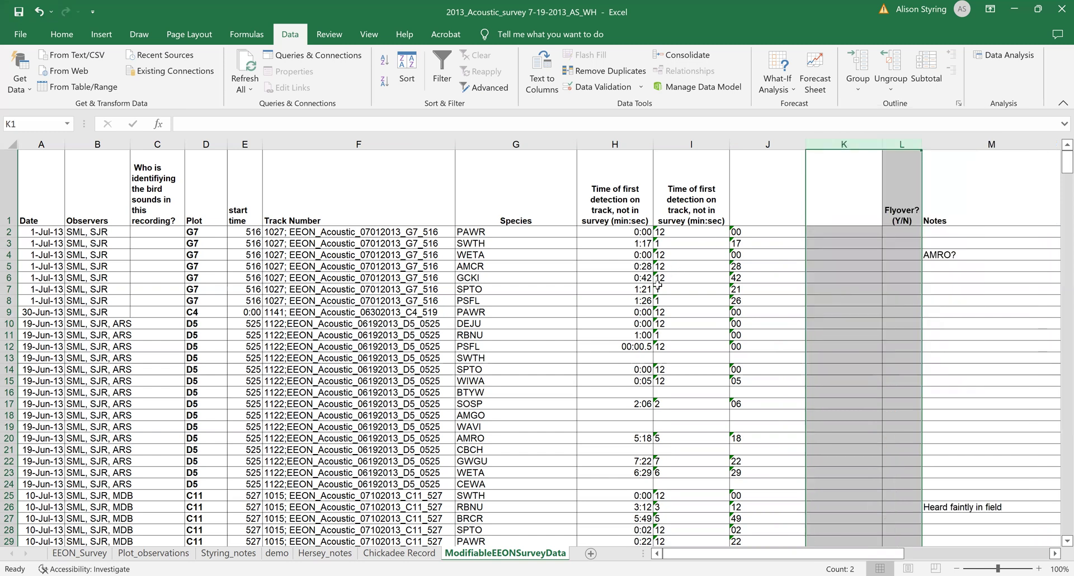
Insert a blank column at J before the seconds values
{"action": "left_click", "coordinate": [756, 143]}
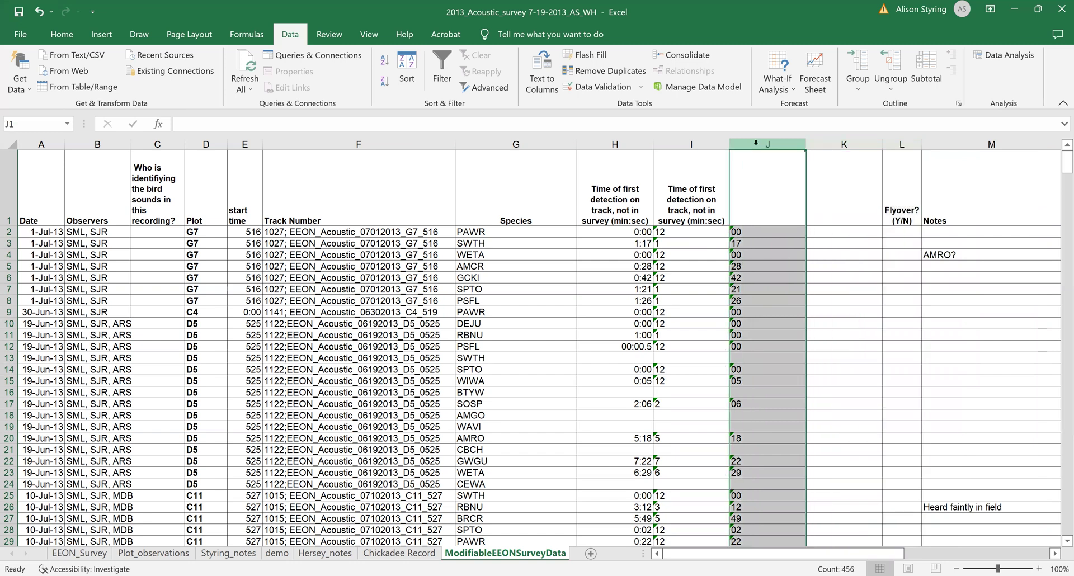
{"action": "right_click", "coordinate": [756, 143]}
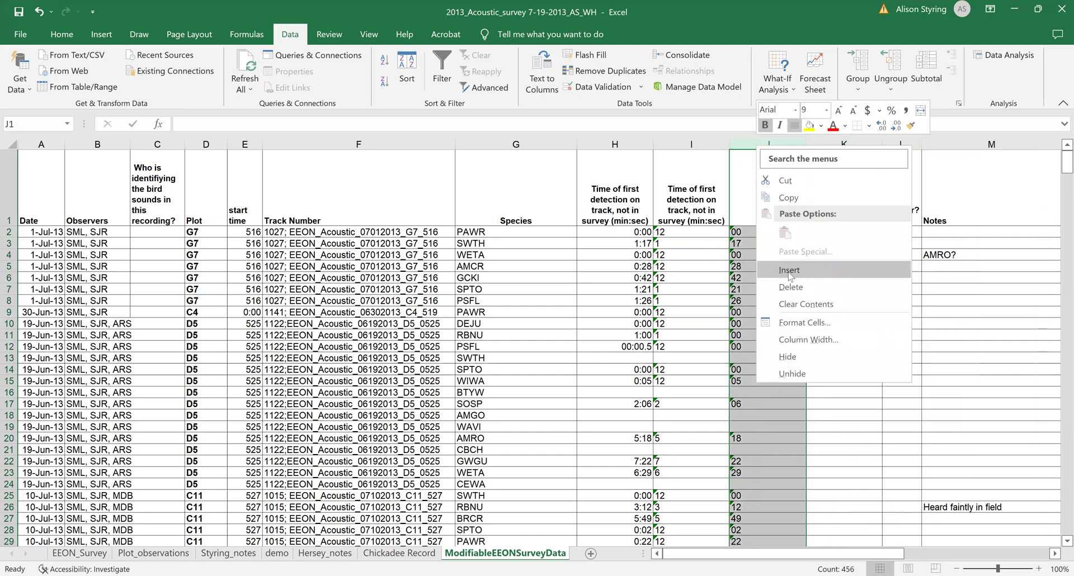
{"action": "left_click", "coordinate": [790, 277]}
{"action": "left_click", "coordinate": [682, 231]}
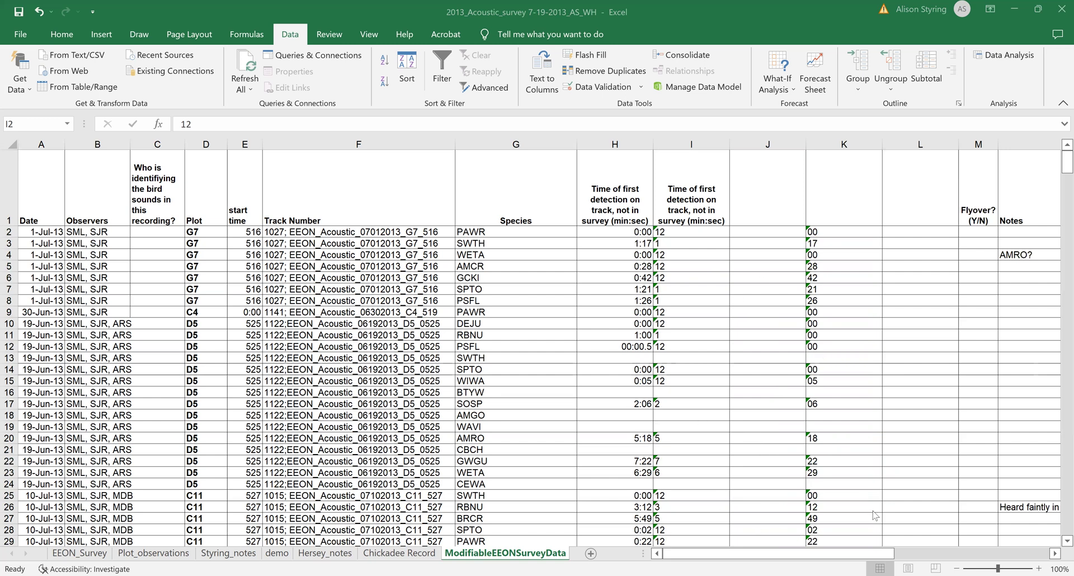
Check the stored values in I2 and I3 before settling on cell J2
{"action": "left_click", "coordinate": [744, 233]}
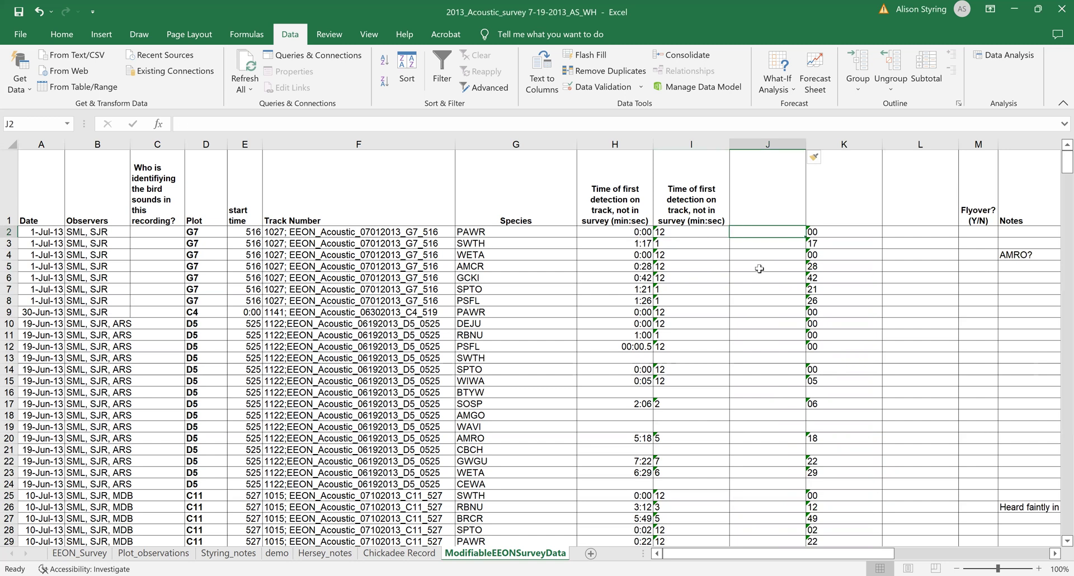
{"action": "left_click", "coordinate": [687, 228]}
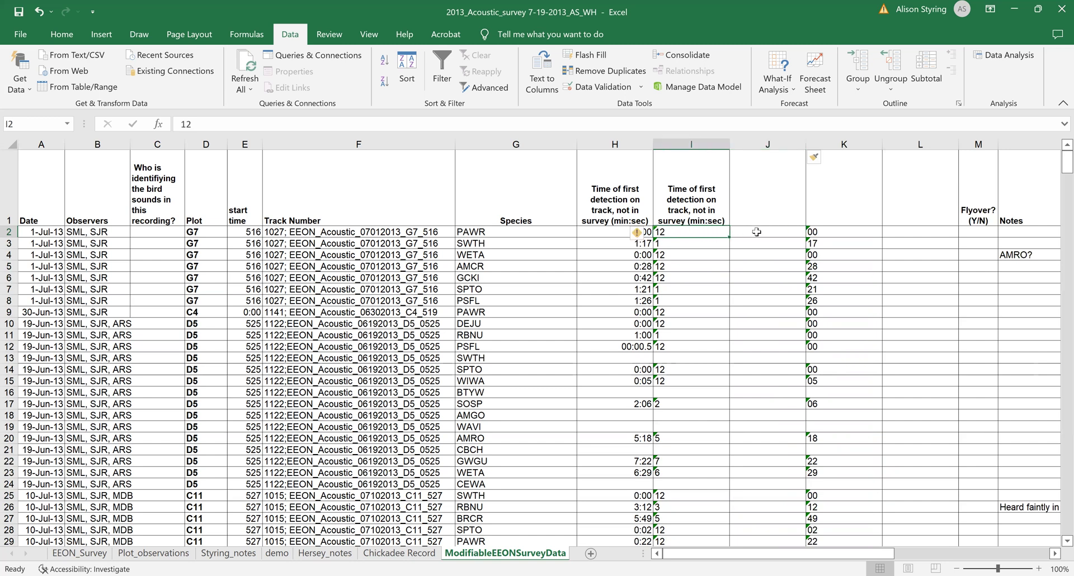
{"action": "left_click", "coordinate": [760, 232]}
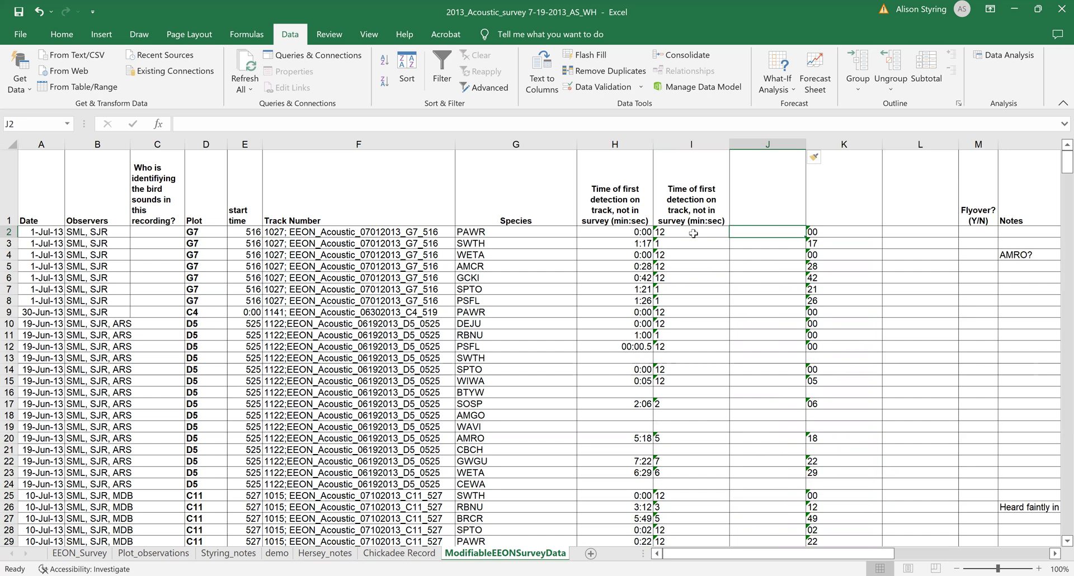
{"action": "left_click", "coordinate": [693, 233]}
{"action": "left_click", "coordinate": [745, 231]}
{"action": "left_click", "coordinate": [670, 244]}
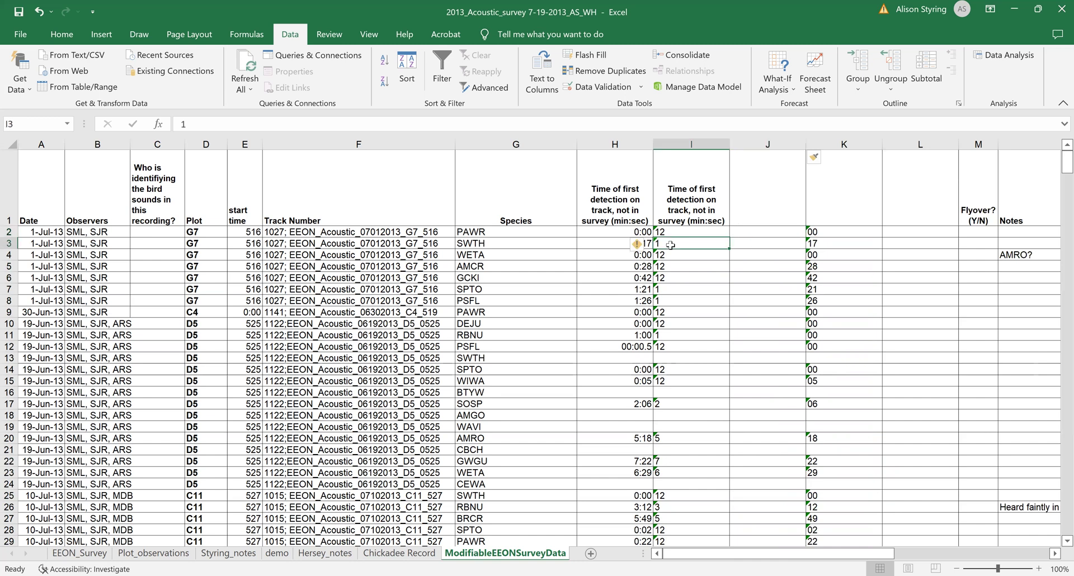
{"action": "left_click", "coordinate": [765, 231]}
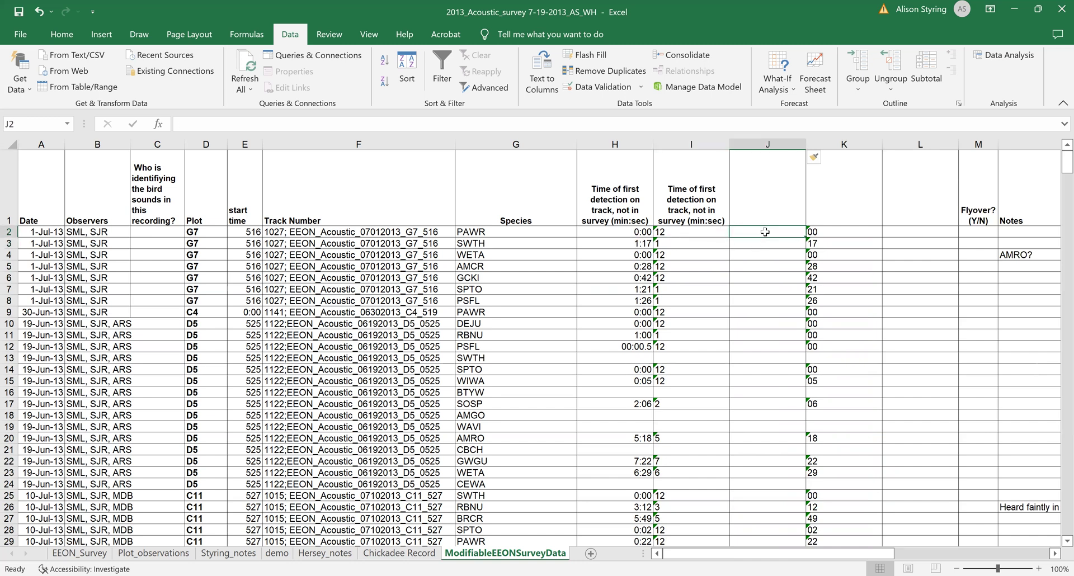
Start the J2 formula =if(I2="12",0,I2 so 12-hour values become 0
{"action": "type", "text": "="}
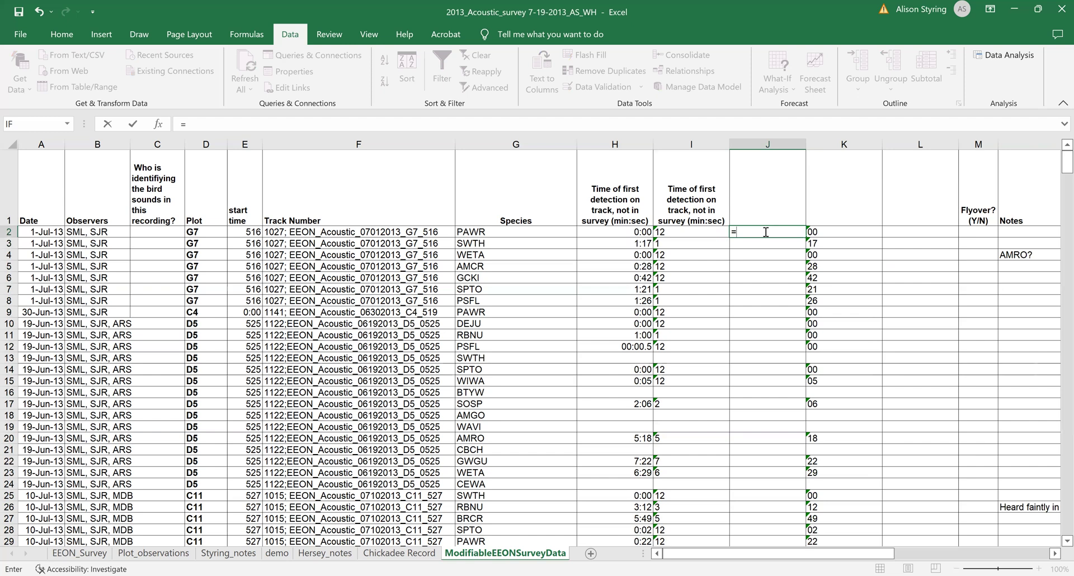
{"action": "type", "text": "if("}
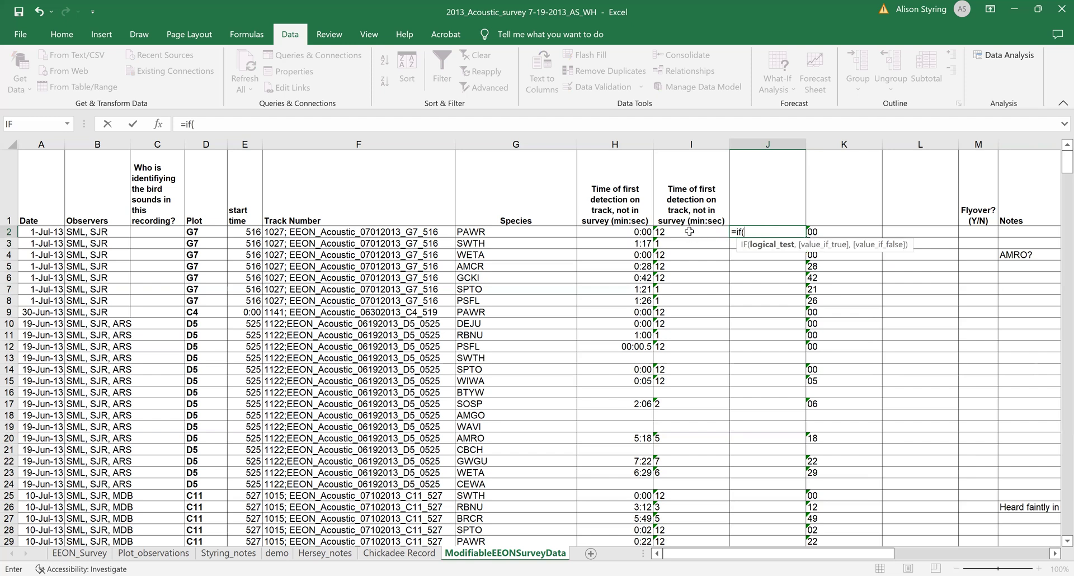
{"action": "left_click", "coordinate": [690, 232]}
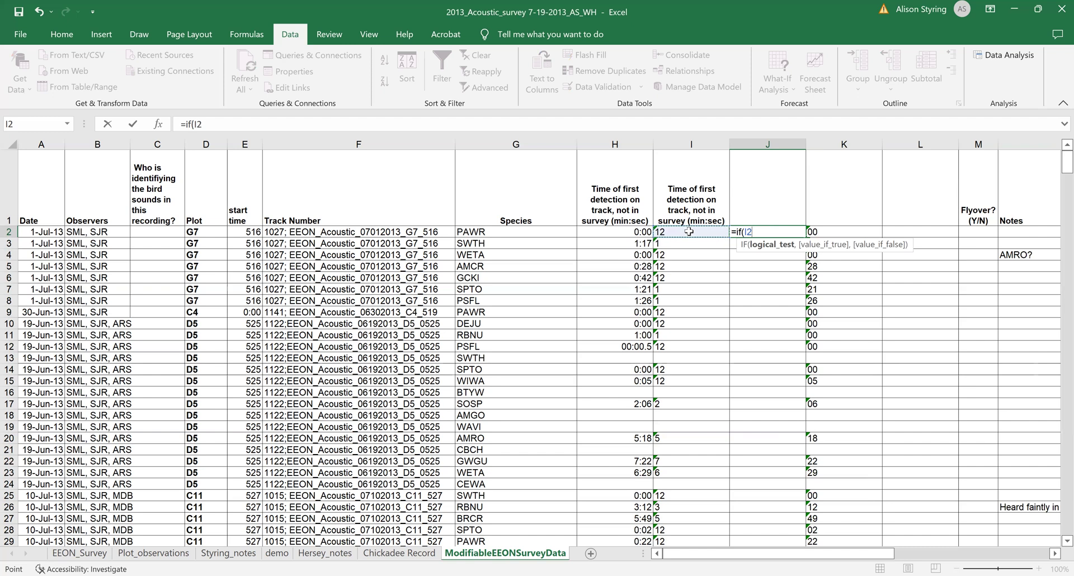
{"action": "type", "text": "=\"12\",0,"}
{"action": "left_click", "coordinate": [671, 233]}
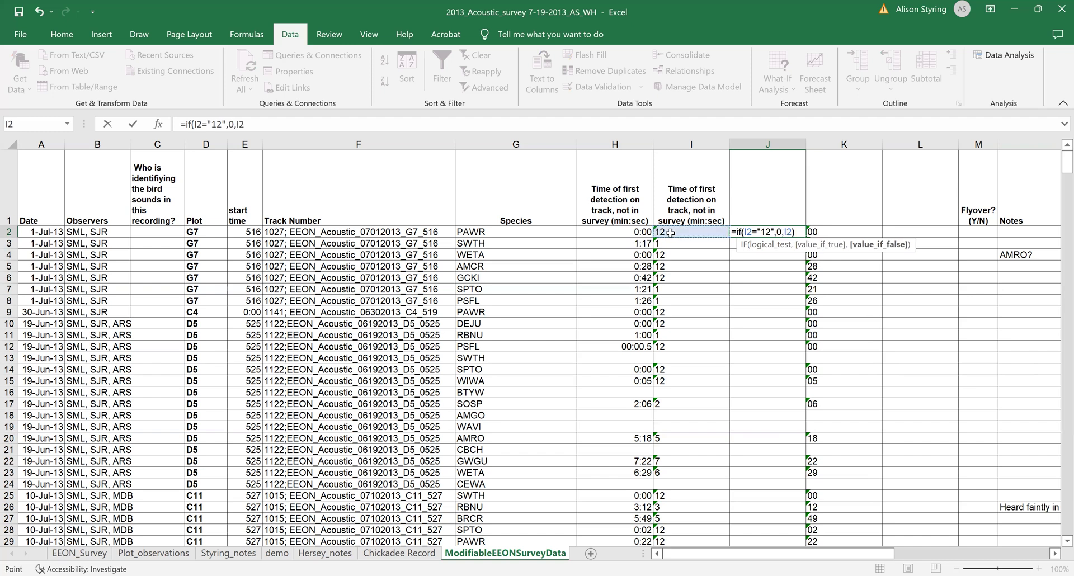
Close the IF formula's parenthesis in J2 and confirm it
{"action": "type", "text": ")"}
{"action": "key", "text": "Tab"}
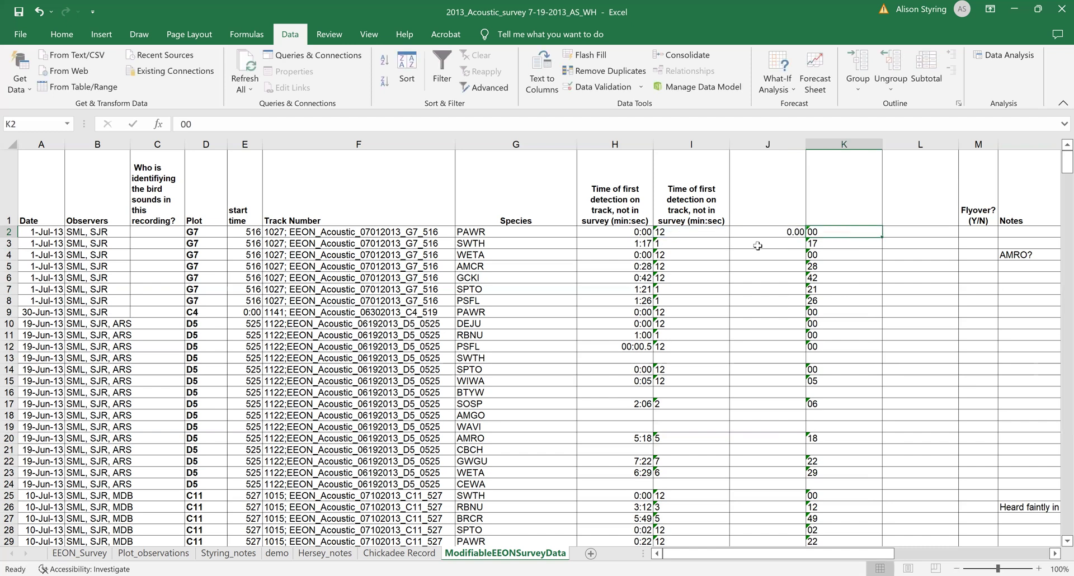
{"action": "left_click", "coordinate": [761, 231]}
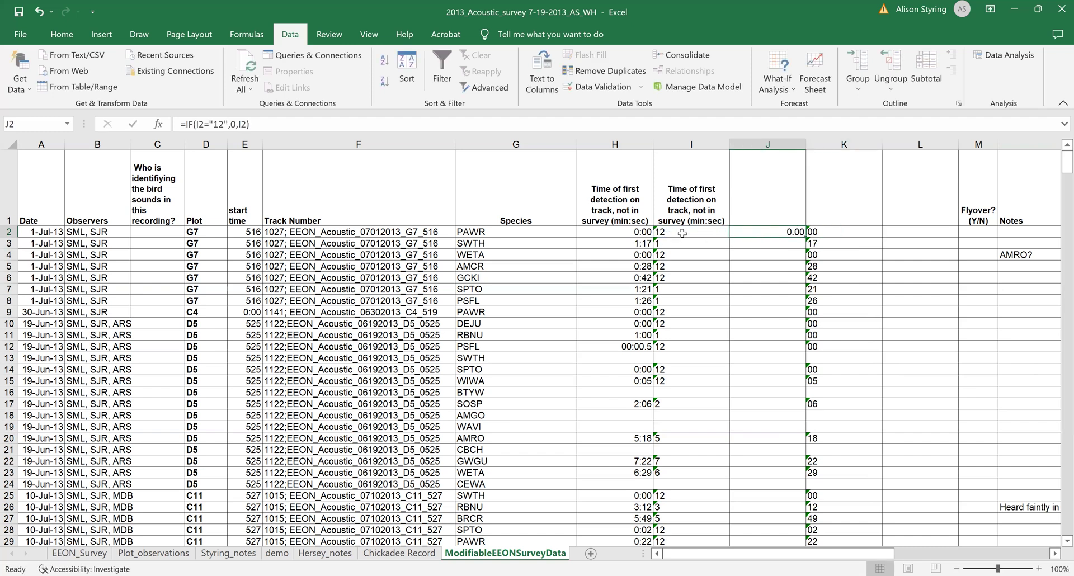
Fill the J2 formula down column J through row 557
{"action": "left_click_drag", "start_coordinate": [806, 237], "coordinate": [805, 250]}
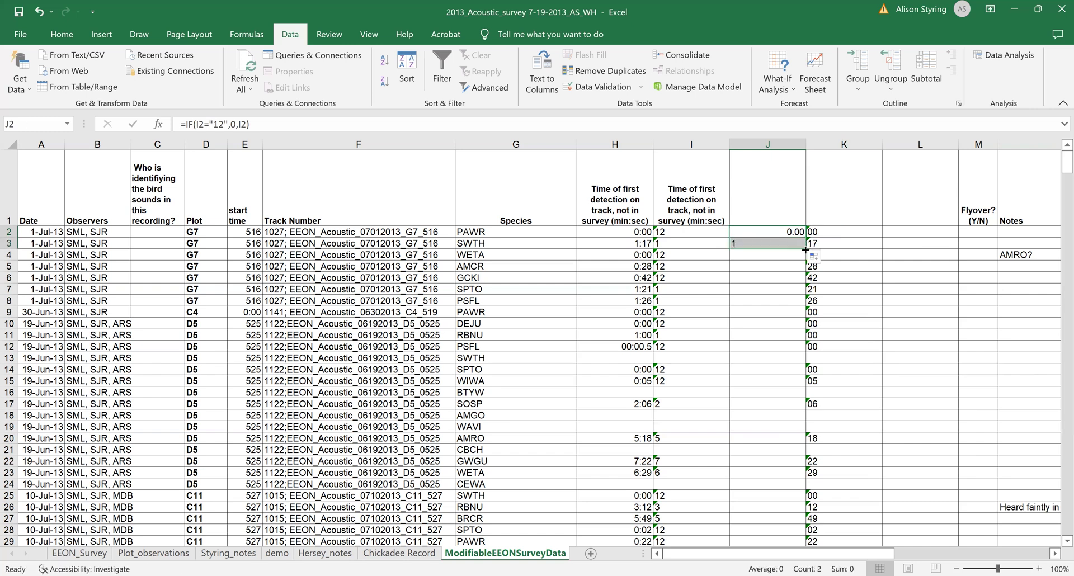
{"action": "left_click_drag", "start_coordinate": [806, 249], "coordinate": [798, 418]}
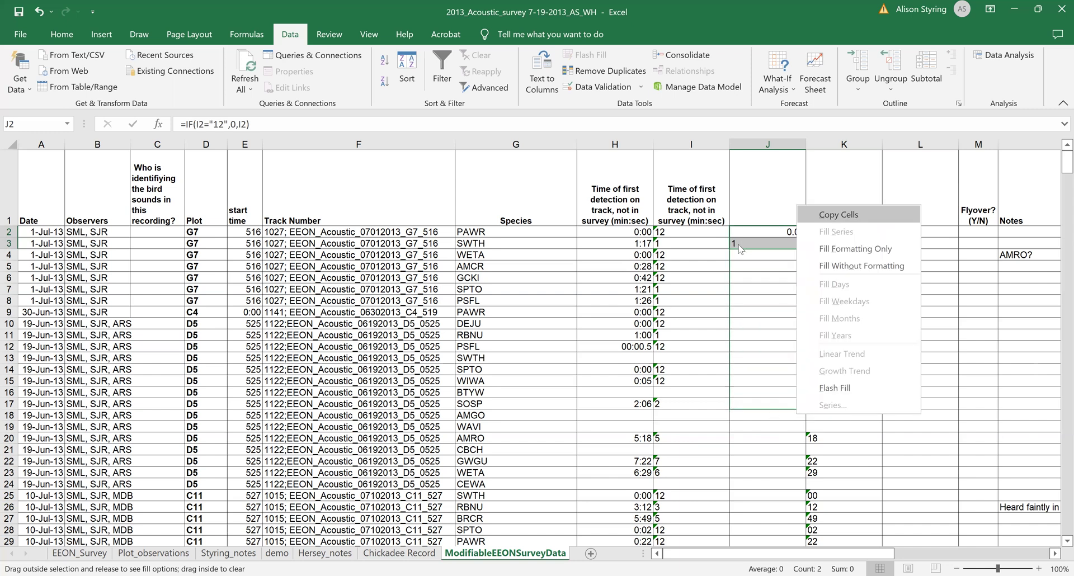
{"action": "key", "text": "Escape"}
{"action": "left_click_drag", "start_coordinate": [807, 249], "coordinate": [786, 512]}
{"action": "left_click_drag", "start_coordinate": [809, 477], "coordinate": [1059, 500]}
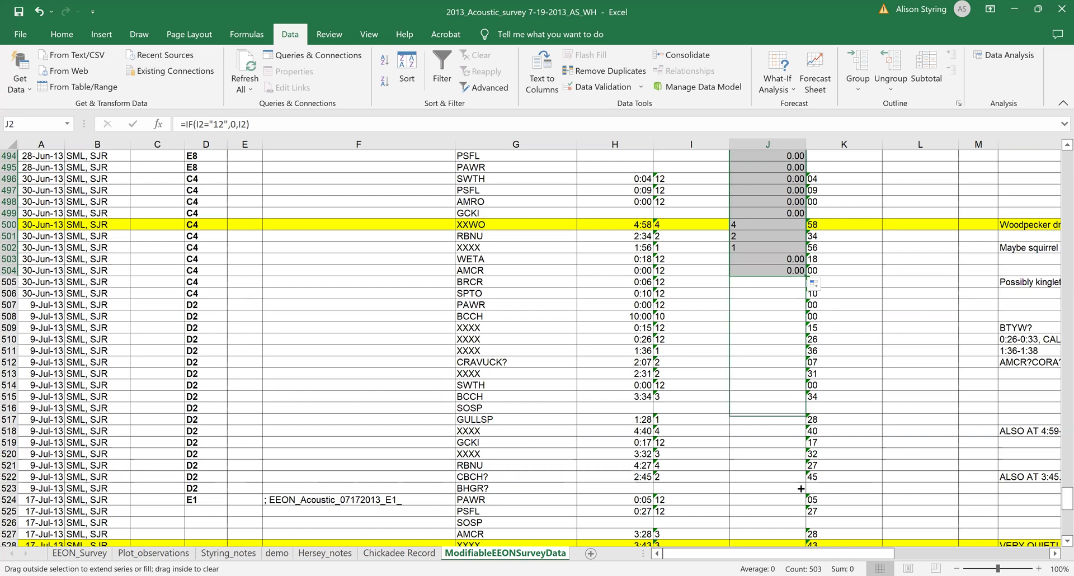
{"action": "left_click_drag", "start_coordinate": [801, 488], "coordinate": [801, 544]}
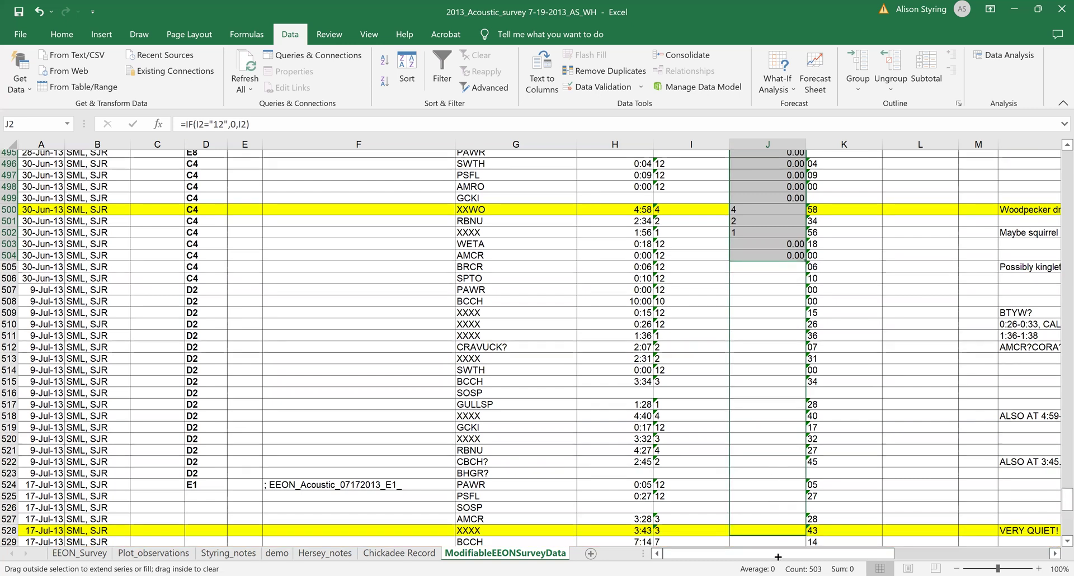
{"action": "left_click_drag", "start_coordinate": [772, 448], "coordinate": [778, 555]}
{"action": "left_click_drag", "start_coordinate": [773, 496], "coordinate": [772, 499]}
{"action": "left_click_drag", "start_coordinate": [1067, 520], "coordinate": [1060, 144]}
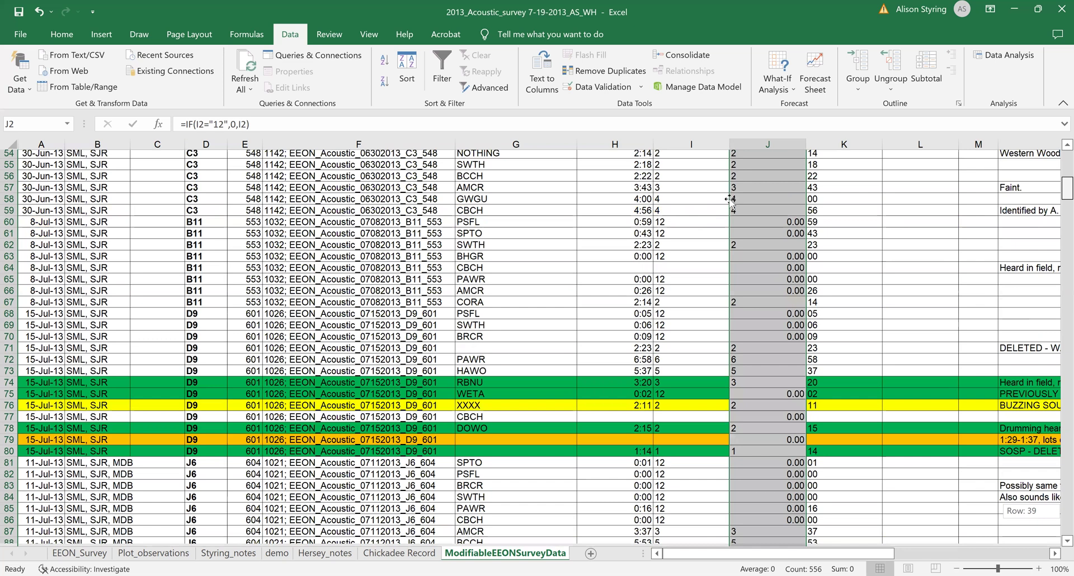
Copy J2:K557 and paste it back over itself as plain values
{"action": "scroll", "coordinate": [708, 201], "scroll_direction": "up", "scroll_amount": 18}
{"action": "left_click", "coordinate": [708, 202]}
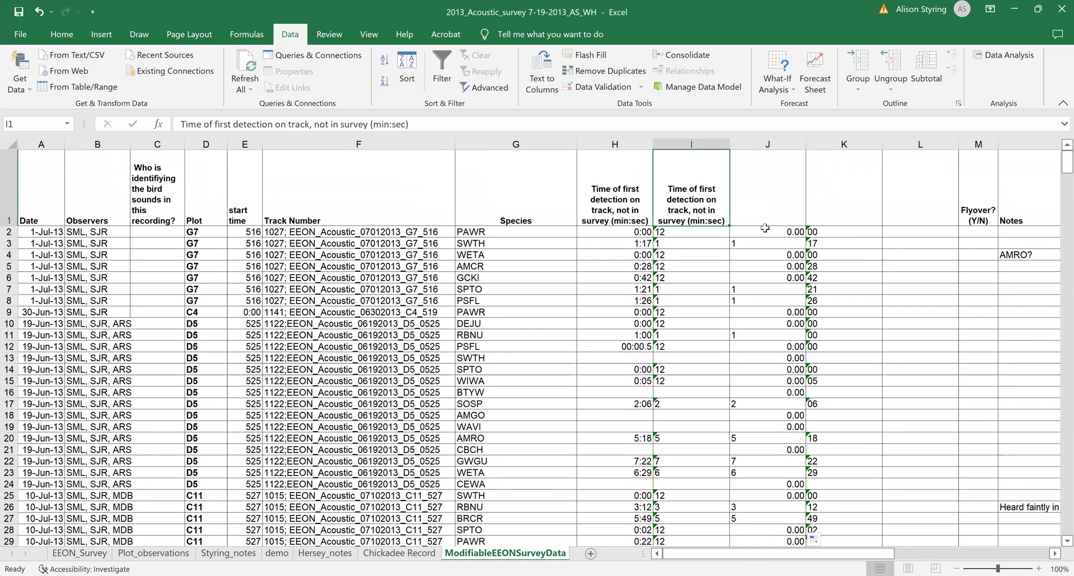
{"action": "left_click_drag", "start_coordinate": [765, 232], "coordinate": [826, 472]}
{"action": "mouse_move", "coordinate": [817, 540]}
{"action": "left_mouse_down"}
{"action": "mouse_move", "coordinate": [889, 537]}
{"action": "mouse_move", "coordinate": [839, 543]}
{"action": "mouse_move", "coordinate": [840, 556]}
{"action": "mouse_move", "coordinate": [836, 538]}
{"action": "left_mouse_up"}
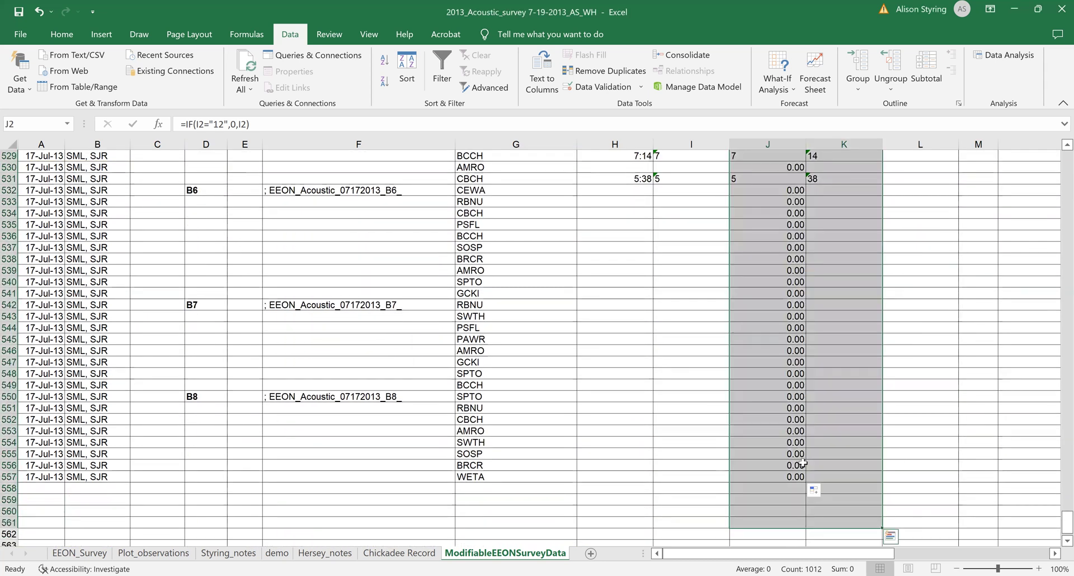
{"action": "key", "text": "ctrl+c"}
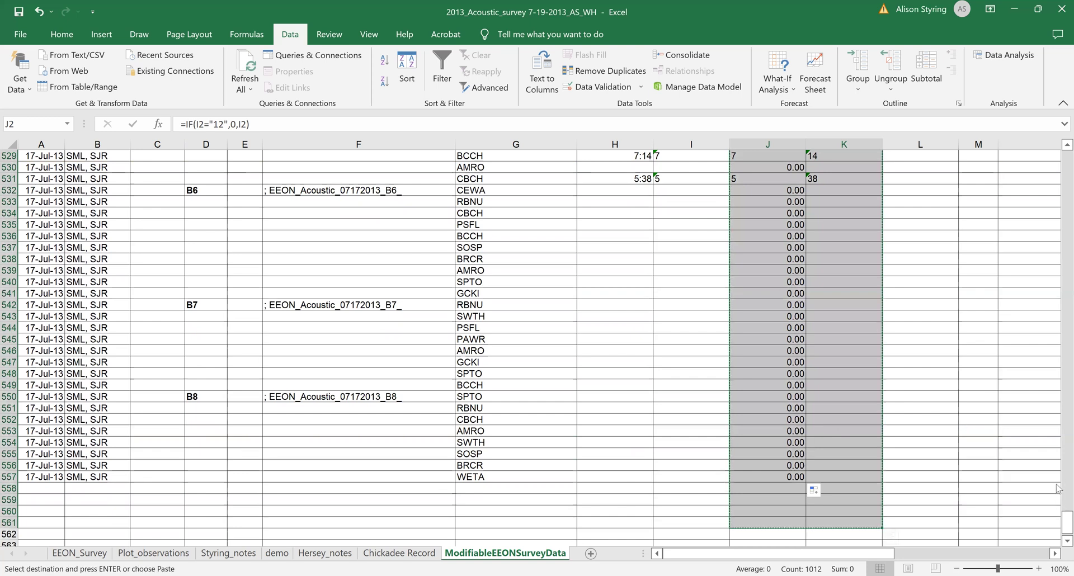
{"action": "left_click_drag", "start_coordinate": [1067, 523], "coordinate": [1058, 150]}
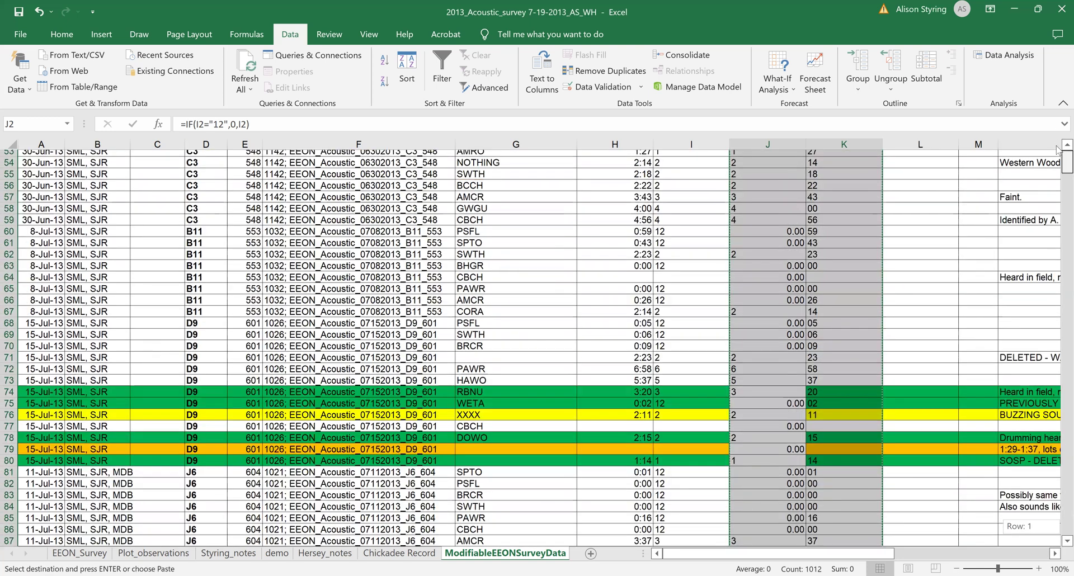
{"action": "right_click", "coordinate": [753, 230]}
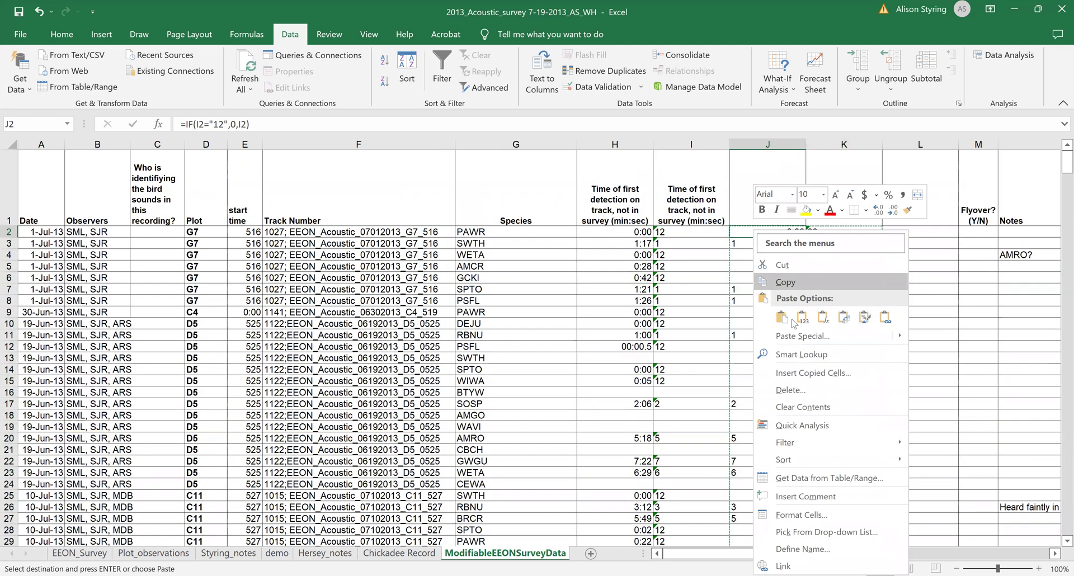
{"action": "left_click", "coordinate": [802, 317]}
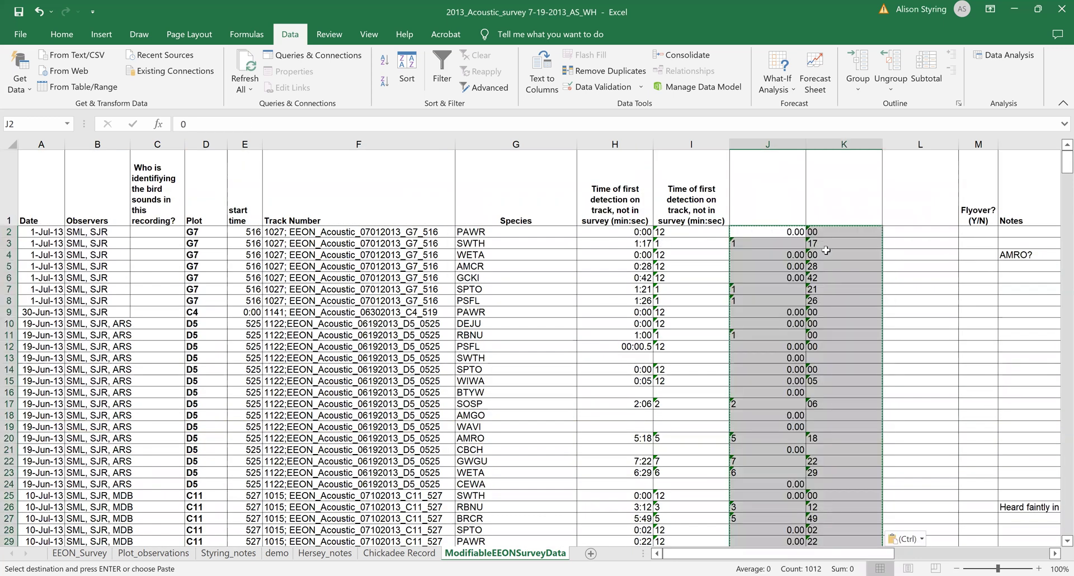
{"action": "left_click", "coordinate": [829, 241]}
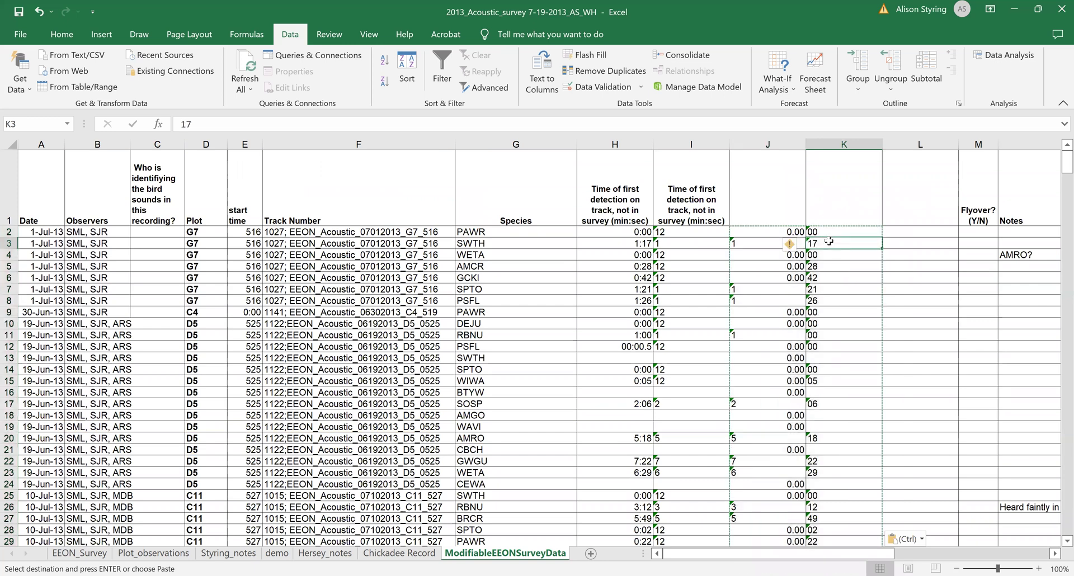
Check cell K3's number format in Format Cells, then cancel without changes
{"action": "right_click", "coordinate": [829, 241]}
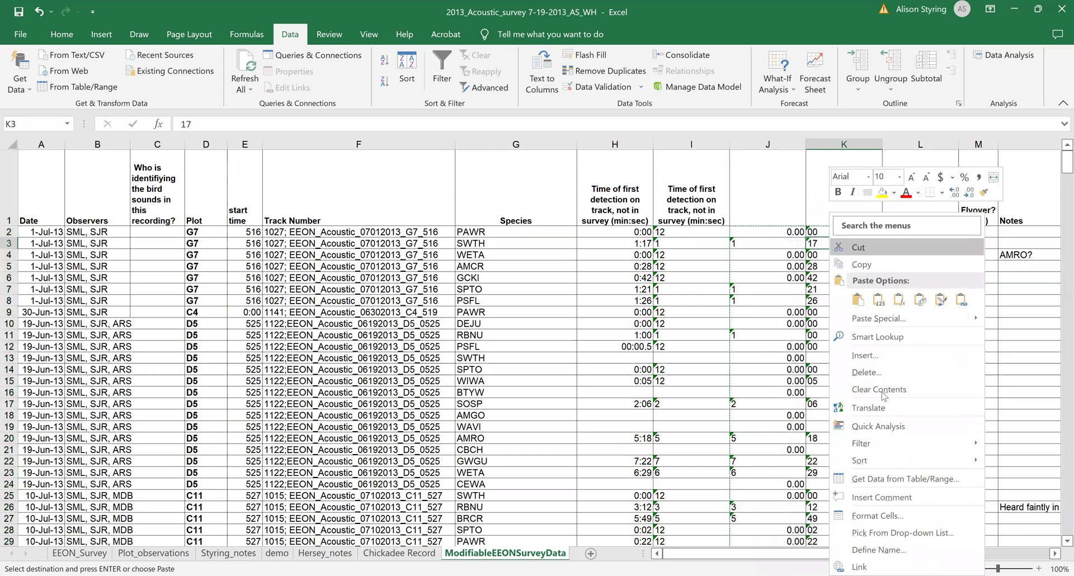
{"action": "left_click", "coordinate": [883, 516]}
{"action": "left_click", "coordinate": [1028, 557]}
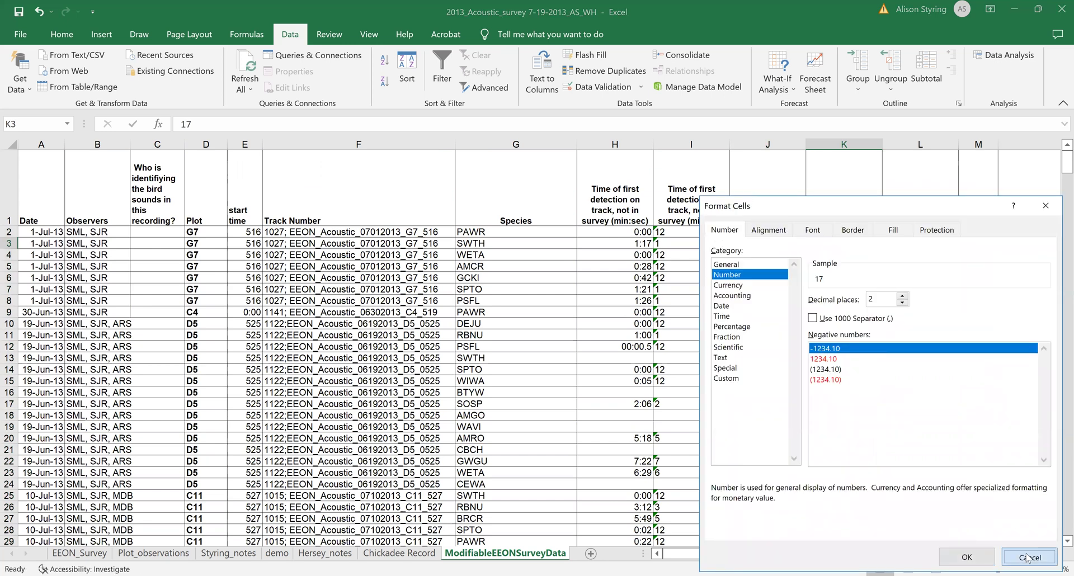
Type the headers Minutes in J1 and Seconds in K1
{"action": "left_click", "coordinate": [754, 191]}
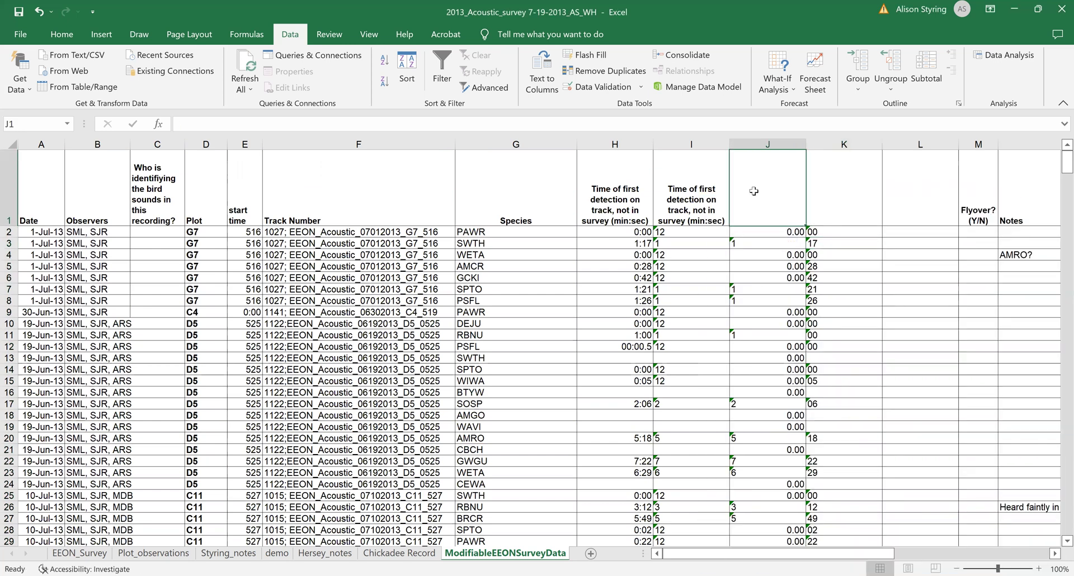
{"action": "type", "text": "Minutes"}
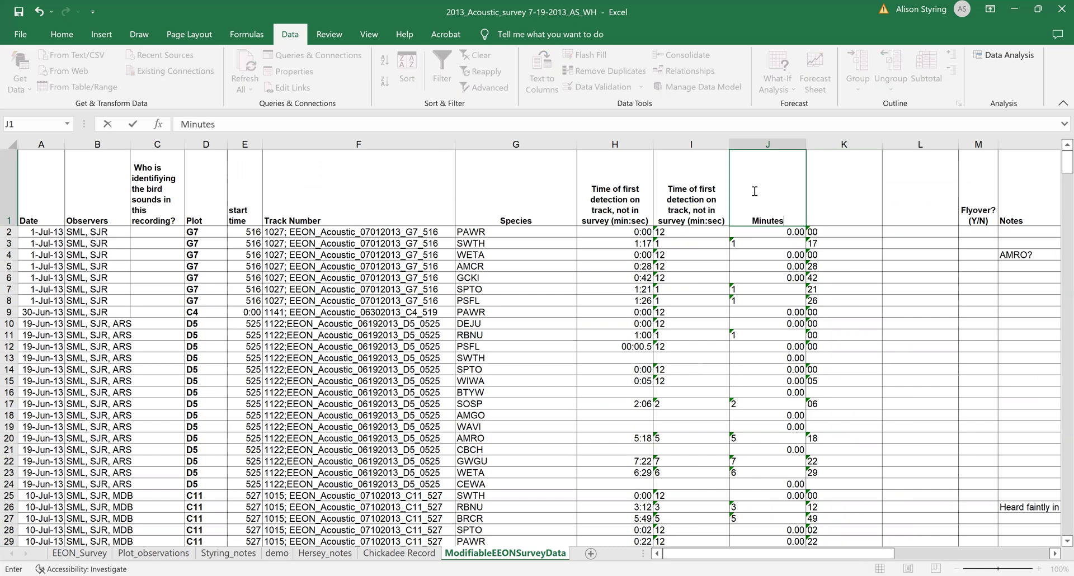
{"action": "key", "text": "Tab"}
{"action": "type", "text": "Seconds"}
{"action": "key", "text": "Tab"}
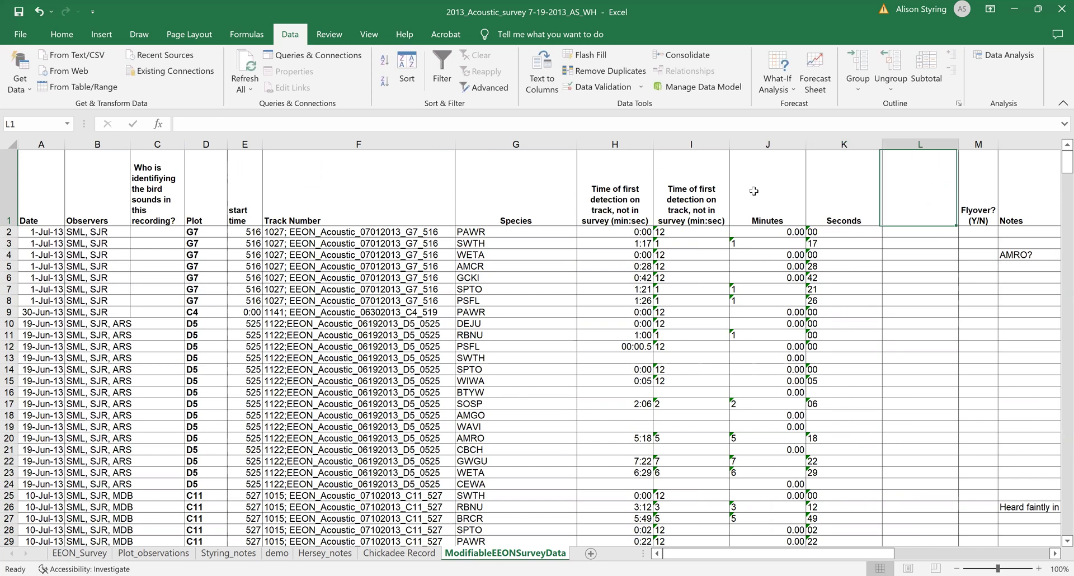
Insert a blank column K before Seconds and head it 'Minutes converted to seconds'
{"action": "left_click", "coordinate": [842, 144]}
{"action": "key", "text": "ctrl+shift+plus"}
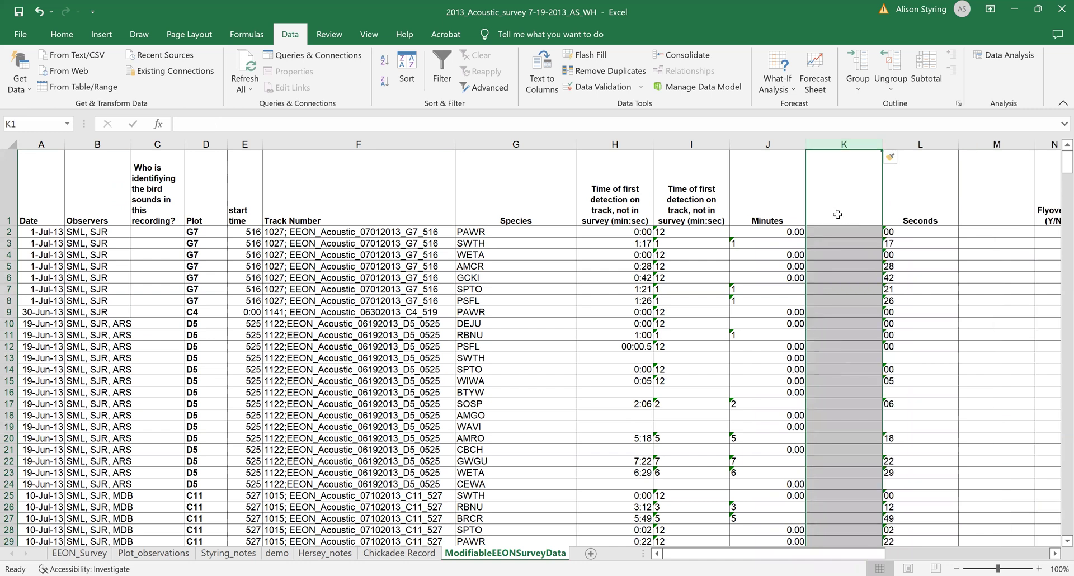
{"action": "left_click", "coordinate": [838, 214]}
{"action": "type", "text": "Mi"}
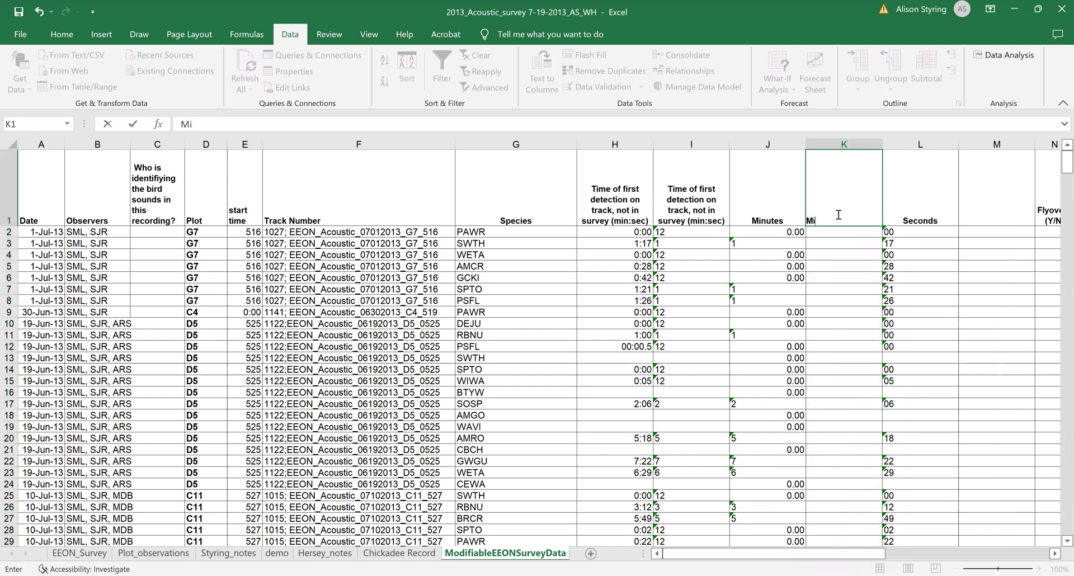
{"action": "type", "text": "nutes converted to seconds"}
{"action": "key", "text": "Tab"}
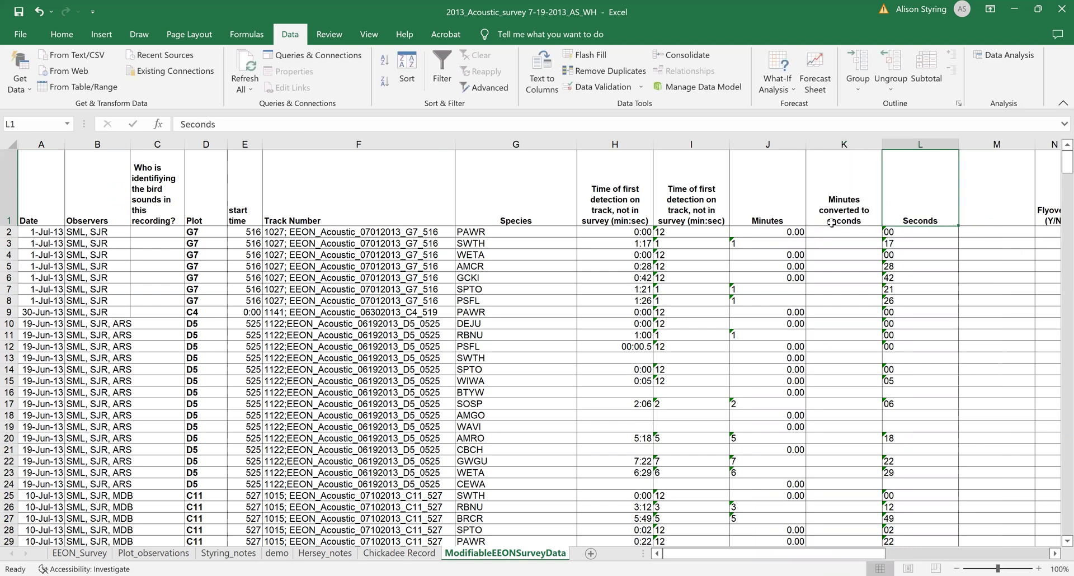
{"action": "left_click", "coordinate": [833, 236]}
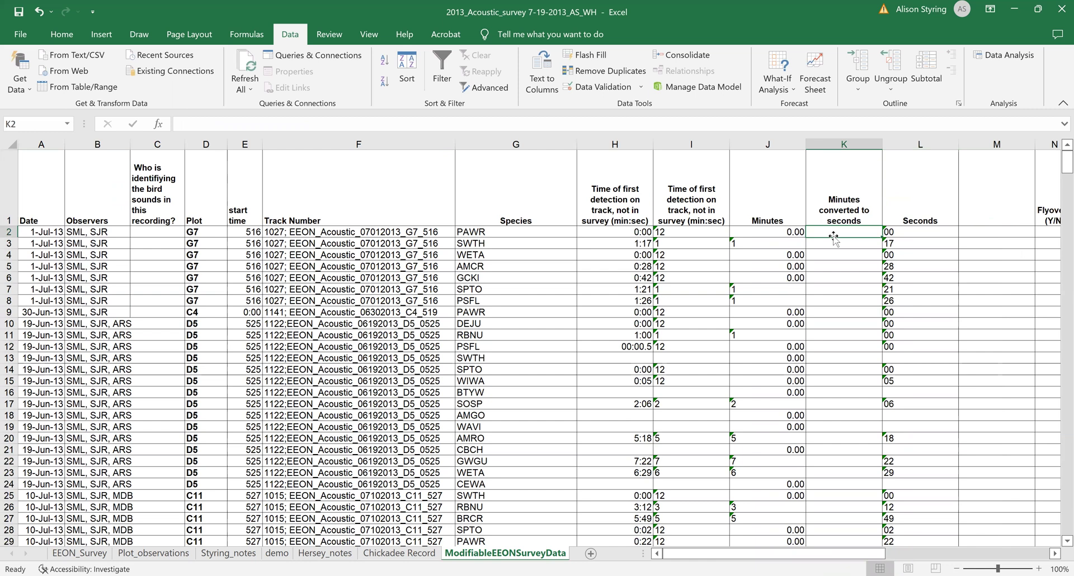
{"action": "left_click", "coordinate": [772, 235]}
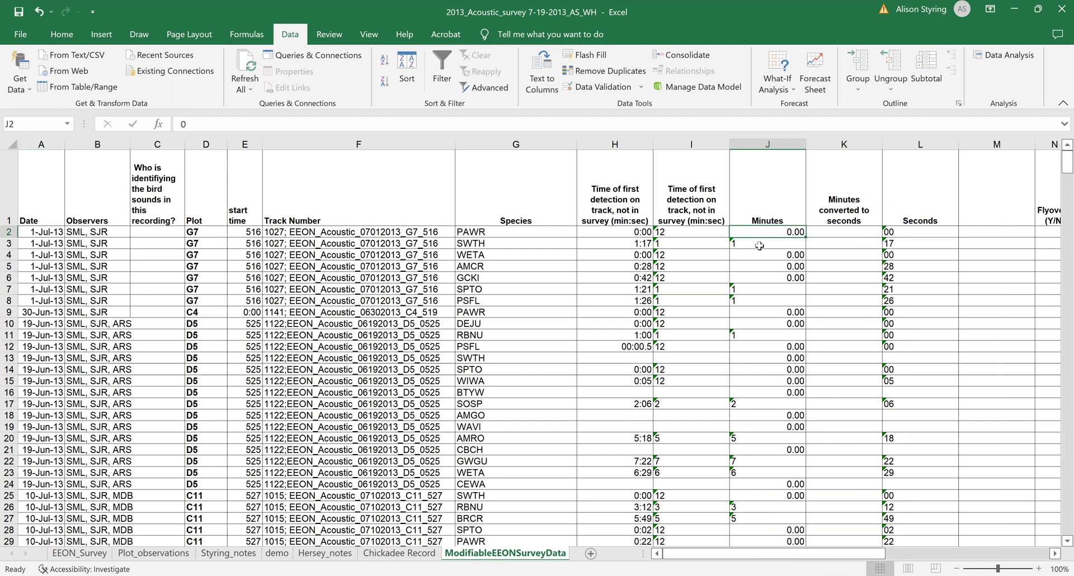
Enter the formula =J2*60 in K2 to convert minutes to seconds
{"action": "left_click", "coordinate": [855, 233]}
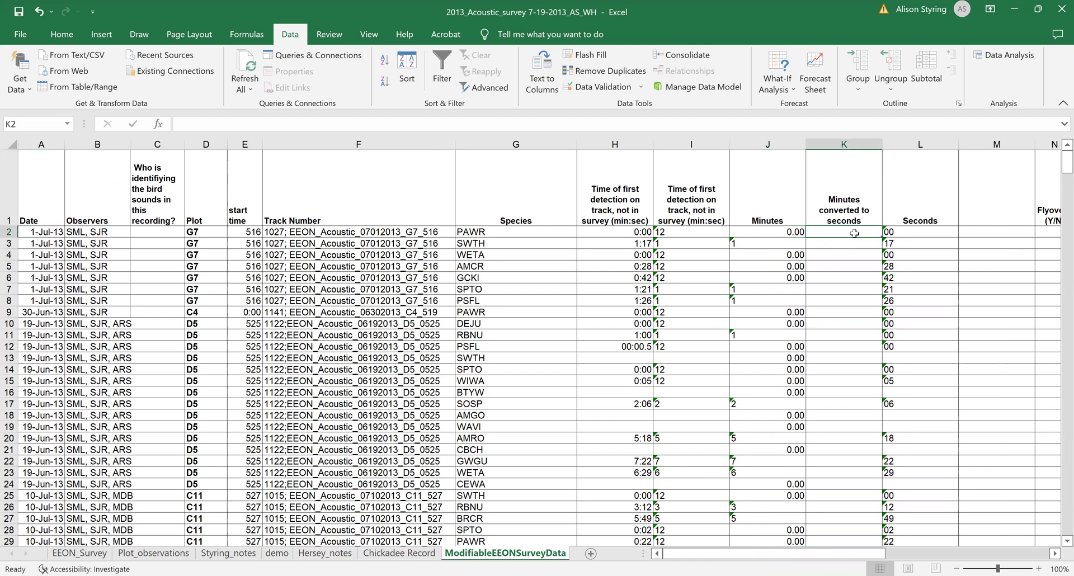
{"action": "type", "text": "="}
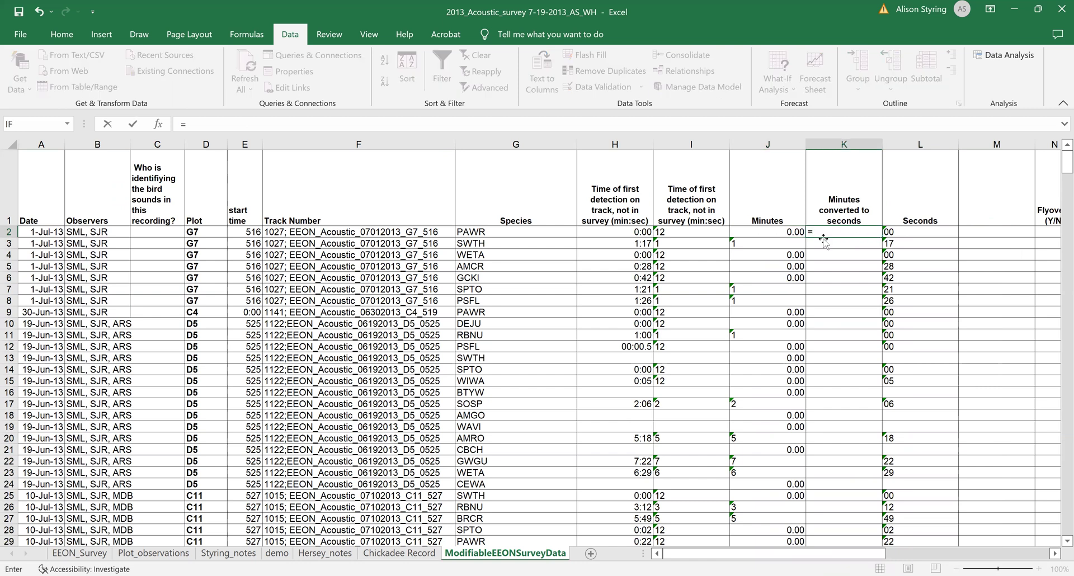
{"action": "left_click", "coordinate": [773, 235]}
{"action": "type", "text": "*60"}
{"action": "key", "text": "Tab"}
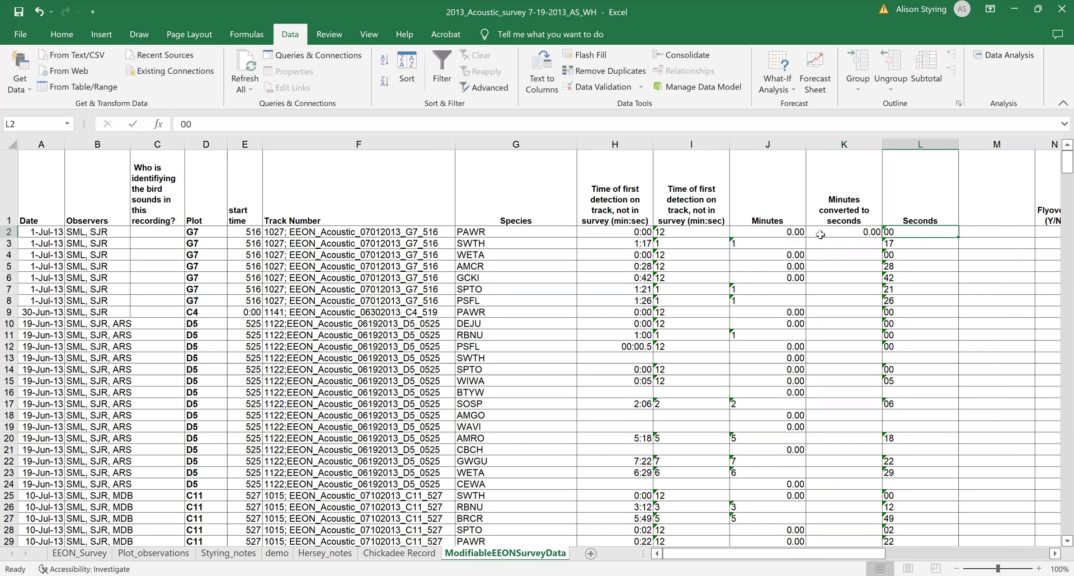
Copy the K2 conversion formula down into K3:K21
{"action": "left_click", "coordinate": [845, 234]}
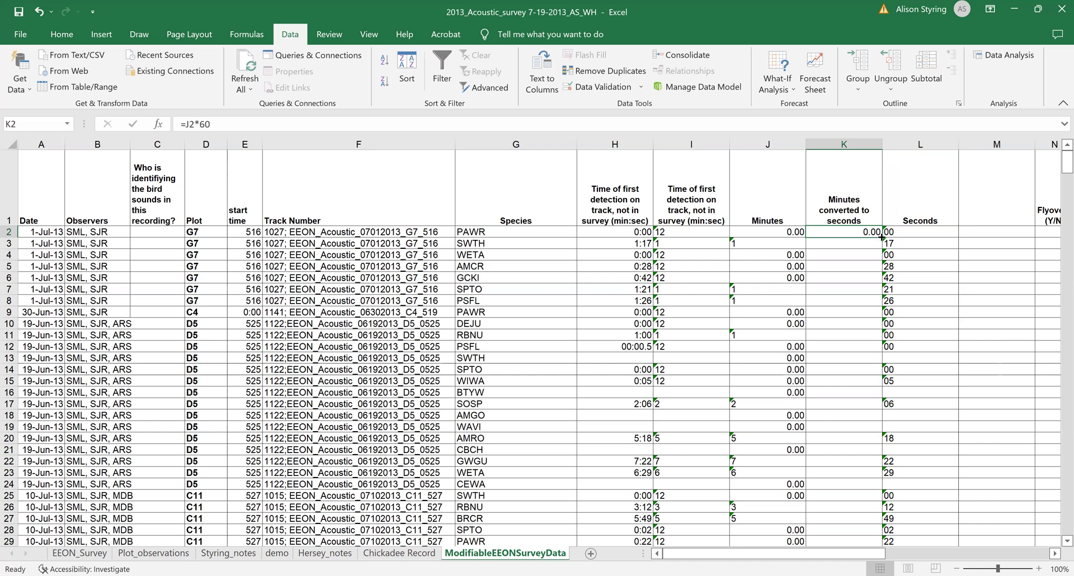
{"action": "key", "text": "ctrl+c"}
{"action": "left_click_drag", "start_coordinate": [848, 244], "coordinate": [849, 455]}
{"action": "key", "text": "ctrl+v"}
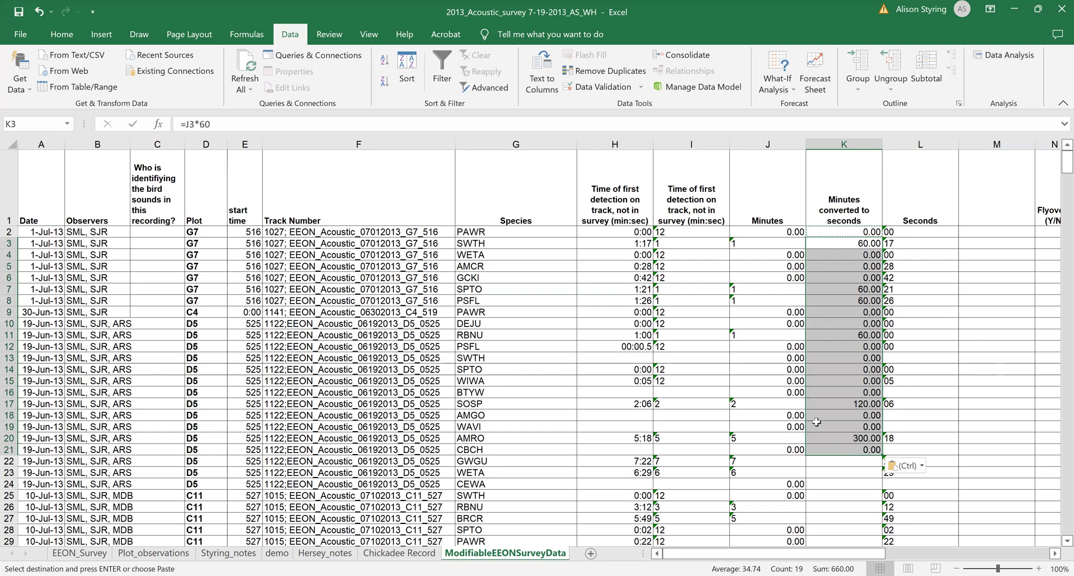
{"action": "left_click", "coordinate": [873, 462]}
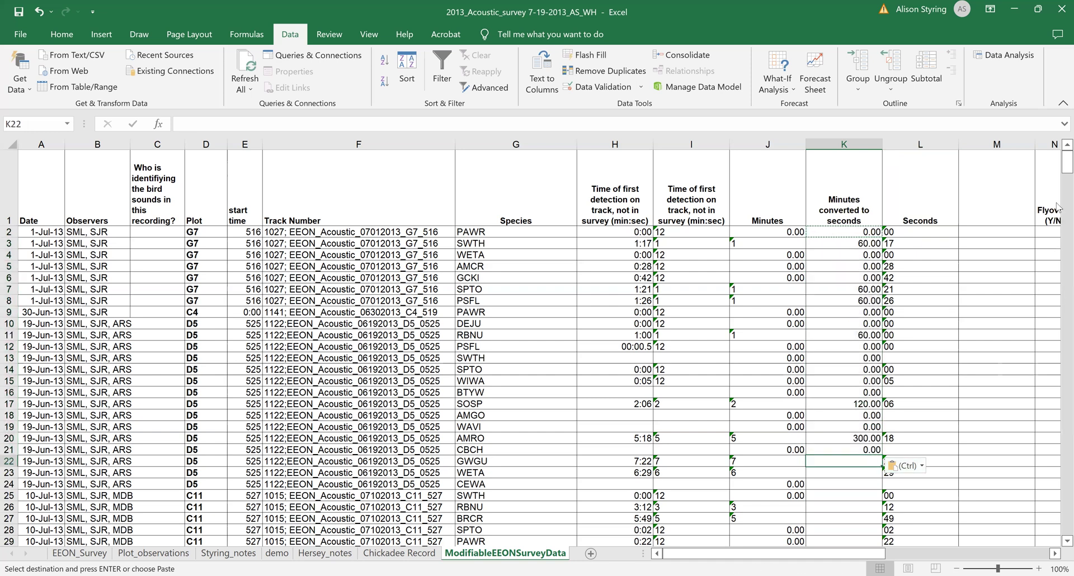
Paste the conversion formula into K22 and the remaining data rows of column K
{"action": "left_click_drag", "start_coordinate": [1058, 171], "coordinate": [1058, 493]}
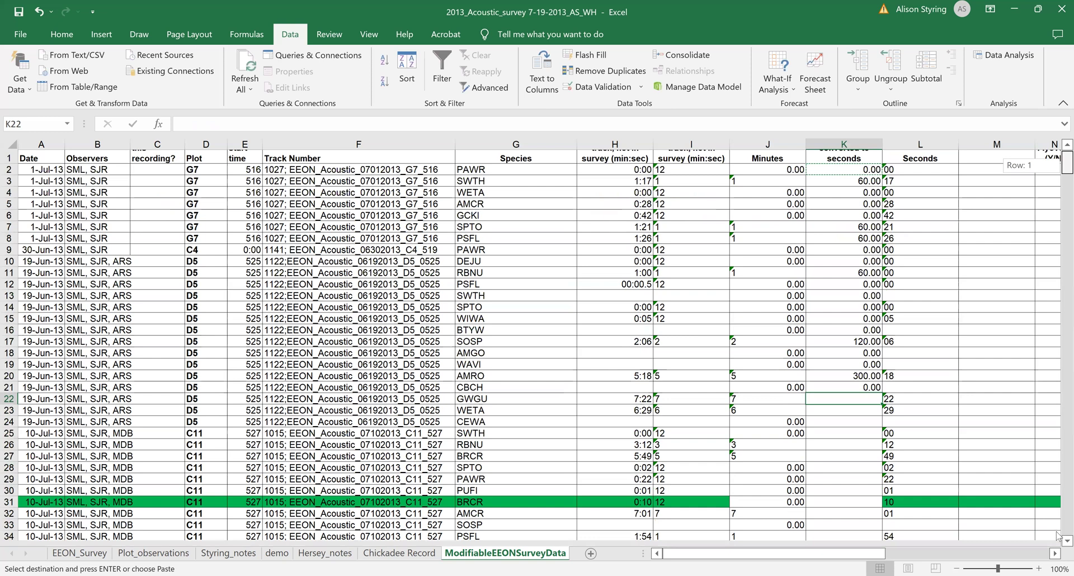
{"action": "left_click_drag", "start_coordinate": [1058, 537], "coordinate": [1058, 538]}
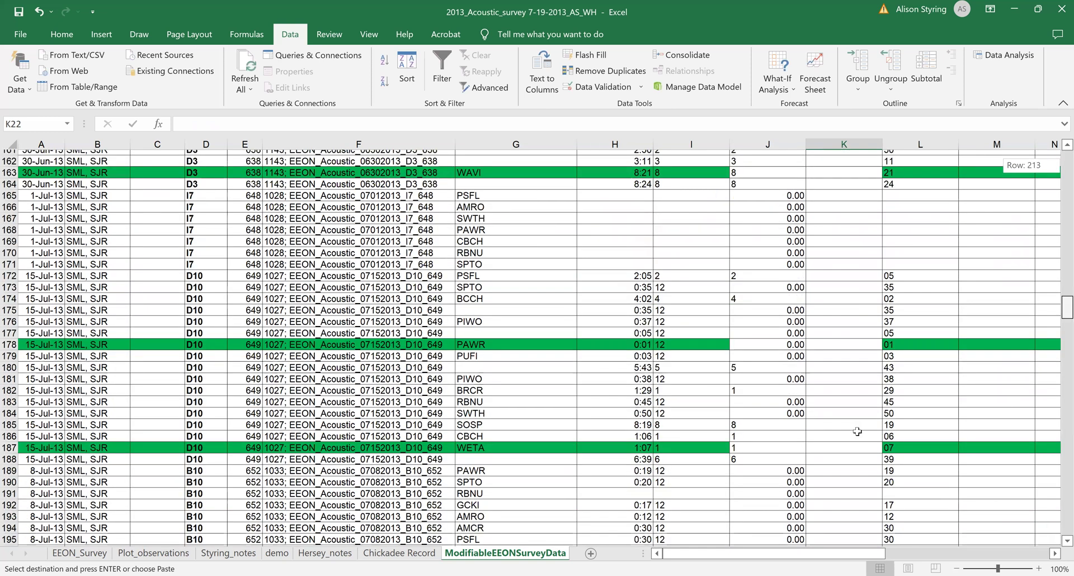
{"action": "key", "text": "ctrl+v"}
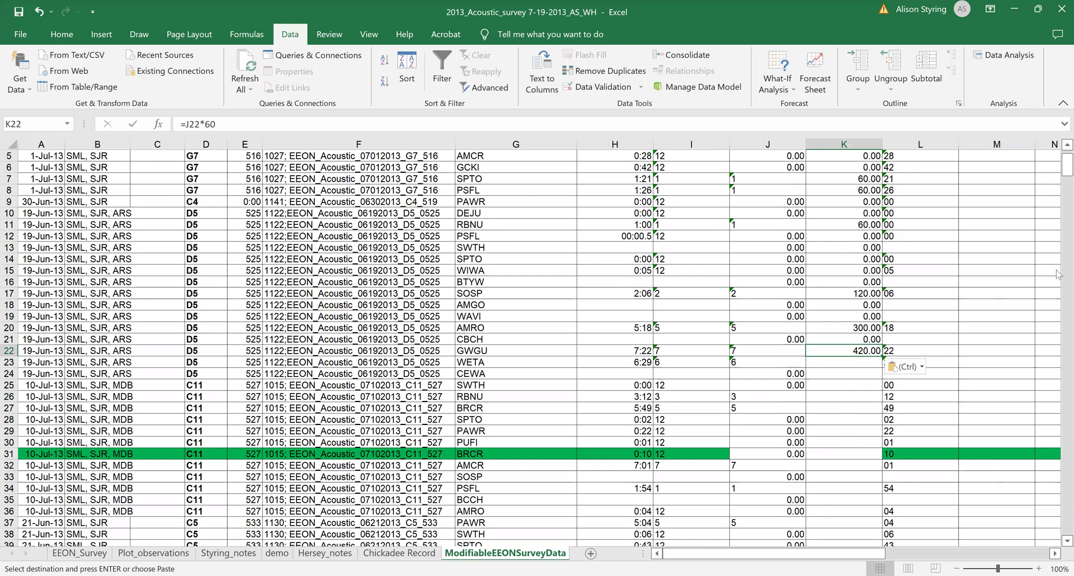
{"action": "key", "text": "Return"}
{"action": "left_click", "coordinate": [1067, 164]}
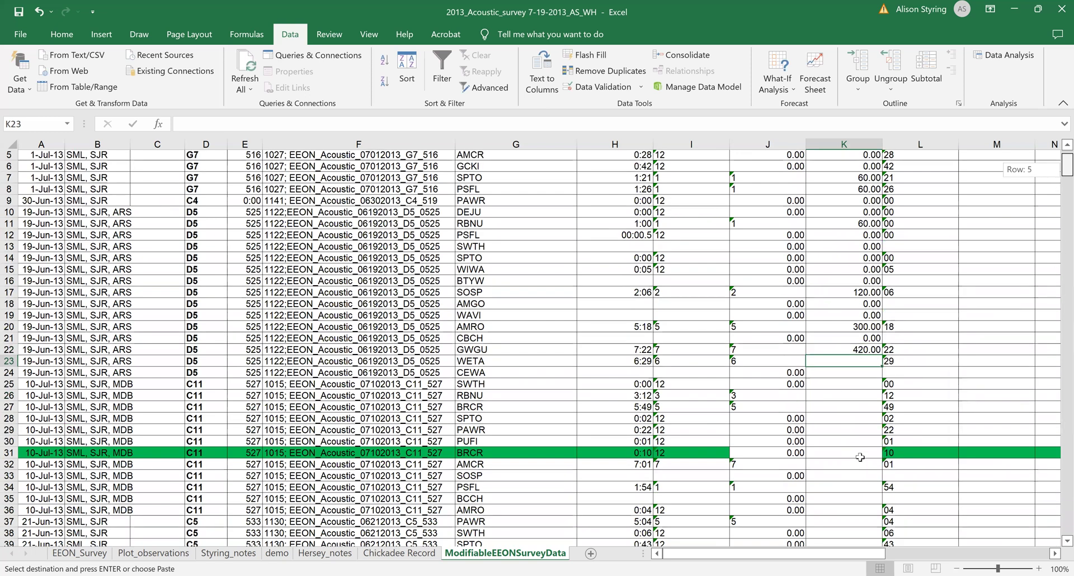
{"action": "key", "text": "ctrl+shift+Down"}
{"action": "key", "text": "ctrl+v"}
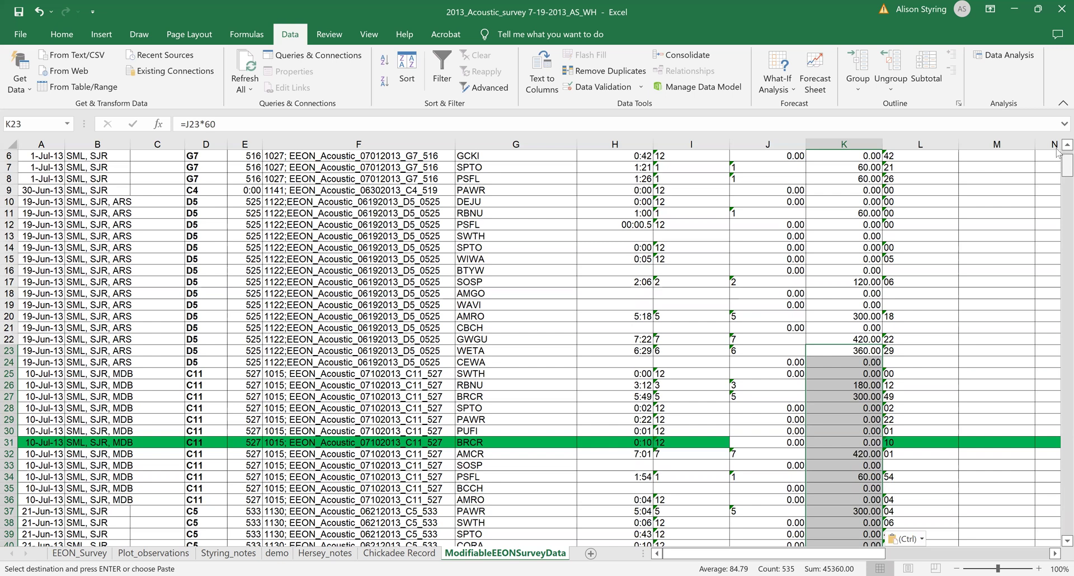
{"action": "scroll", "coordinate": [1058, 151], "scroll_direction": "up", "scroll_amount": 2}
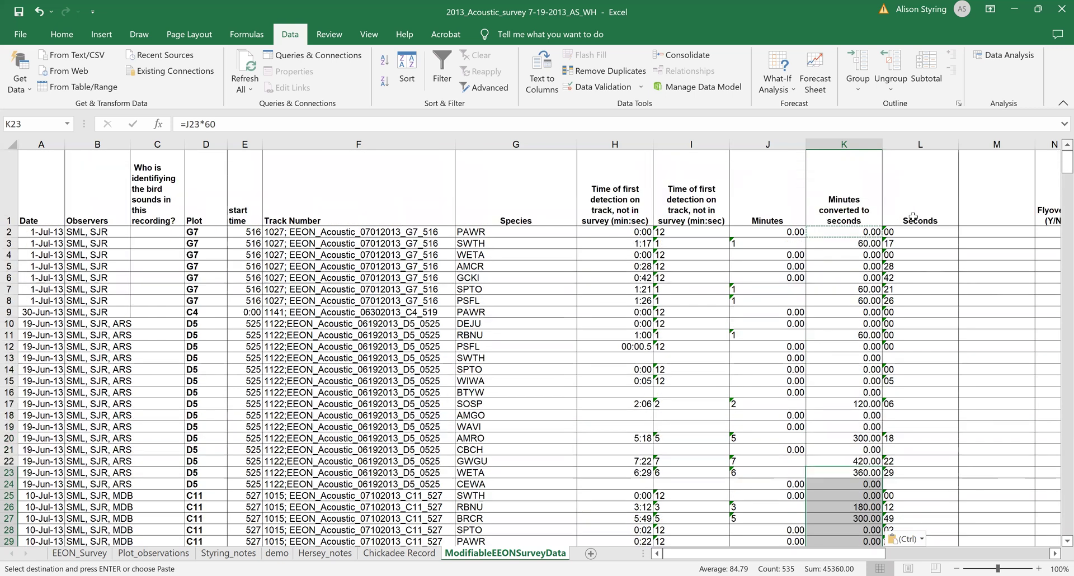
Add a 'Total Second' heading in M1 and enter =K2+L2 in M2
{"action": "left_click", "coordinate": [985, 197]}
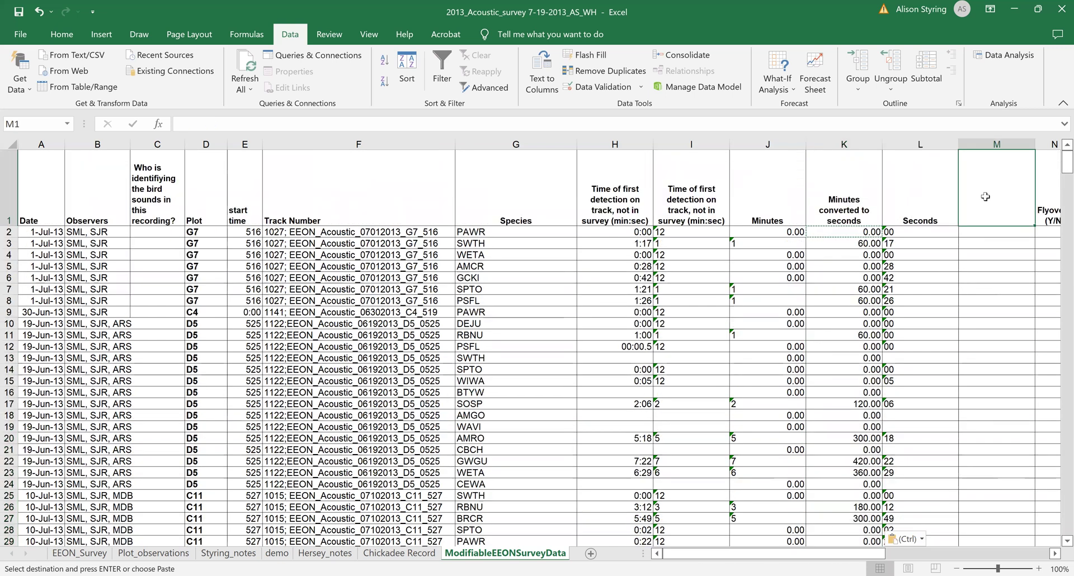
{"action": "type", "text": "Total Second"}
{"action": "key", "text": "Tab"}
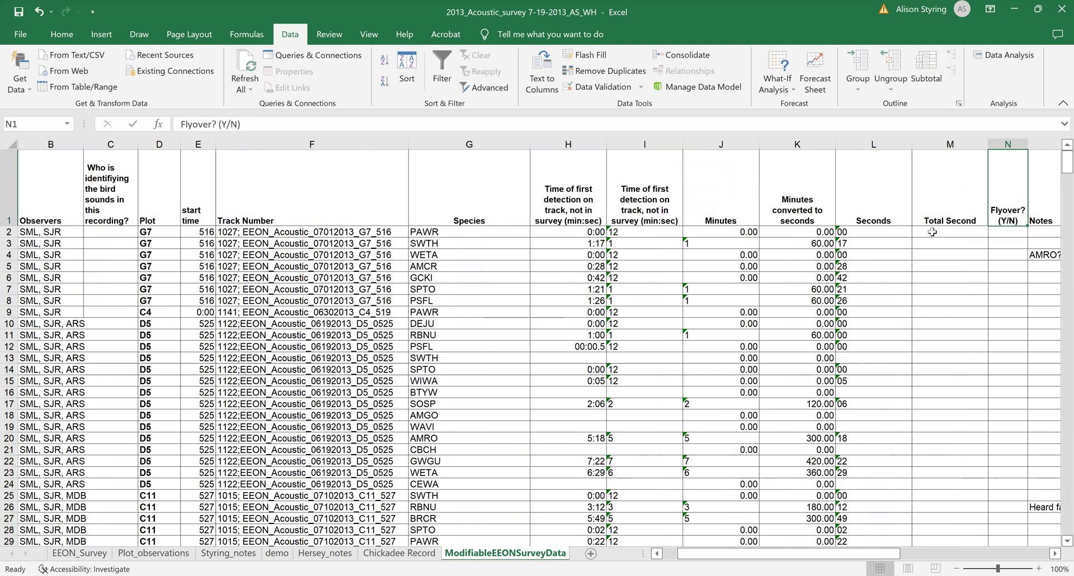
{"action": "key", "text": "Return"}
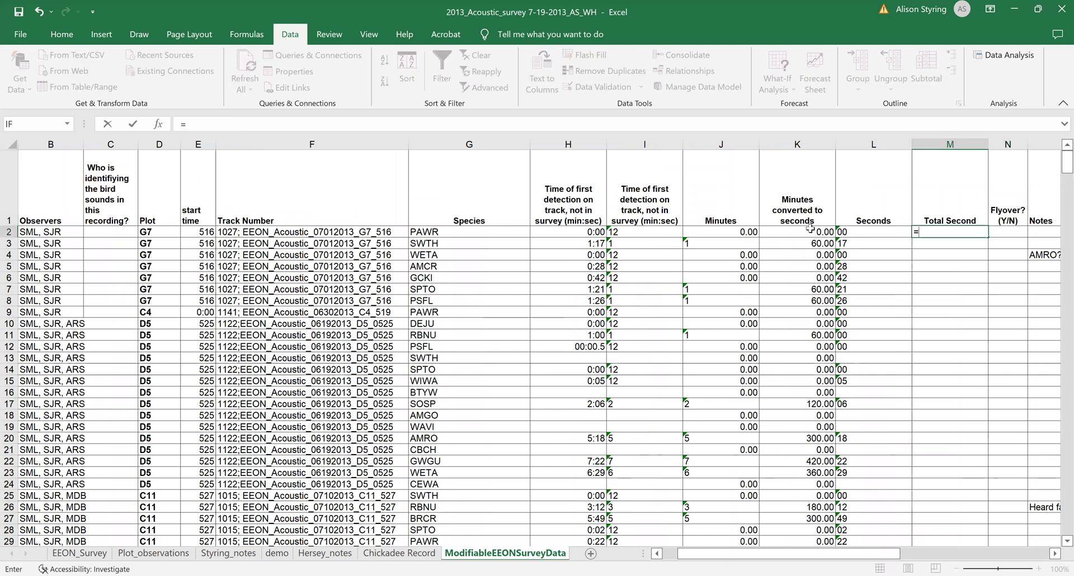
{"action": "type", "text": "="}
{"action": "left_click", "coordinate": [811, 231]}
{"action": "type", "text": "+"}
{"action": "left_click", "coordinate": [865, 233]}
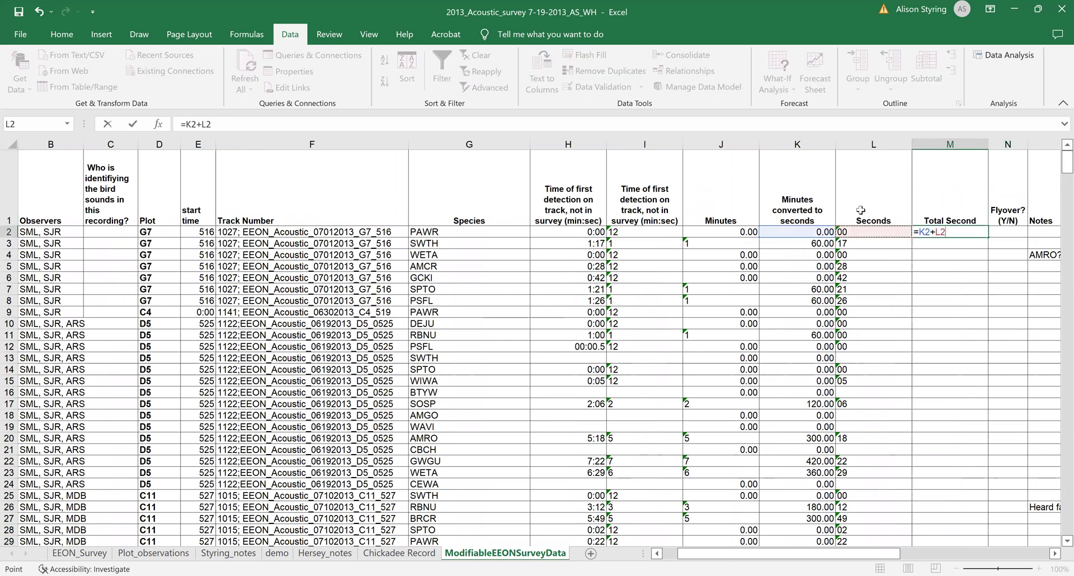
{"action": "key", "text": "Tab"}
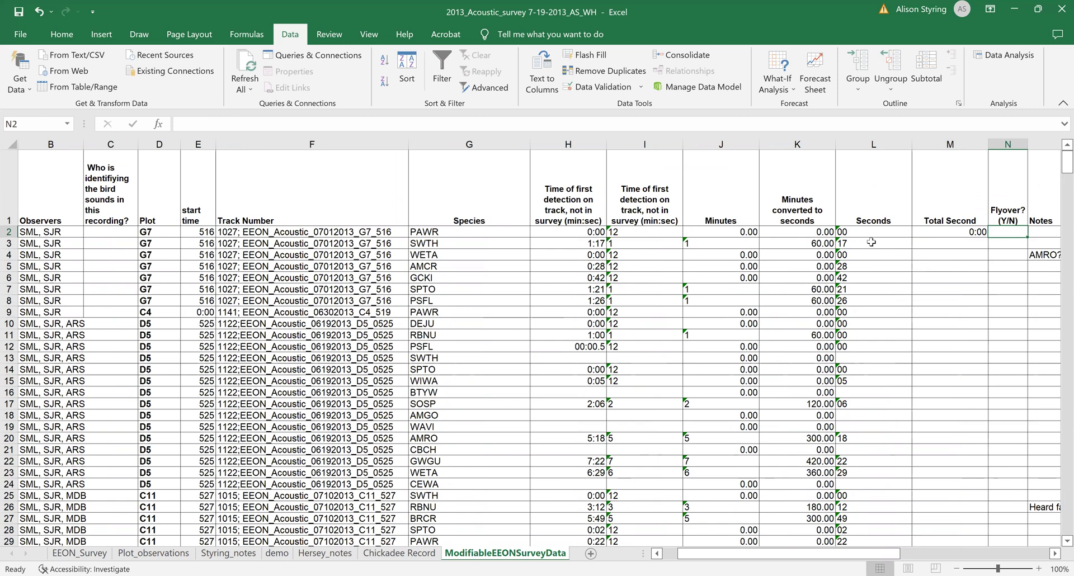
Fill the =K2+L2 formula into M3:M10 and select the Total Second results
{"action": "left_click", "coordinate": [949, 232]}
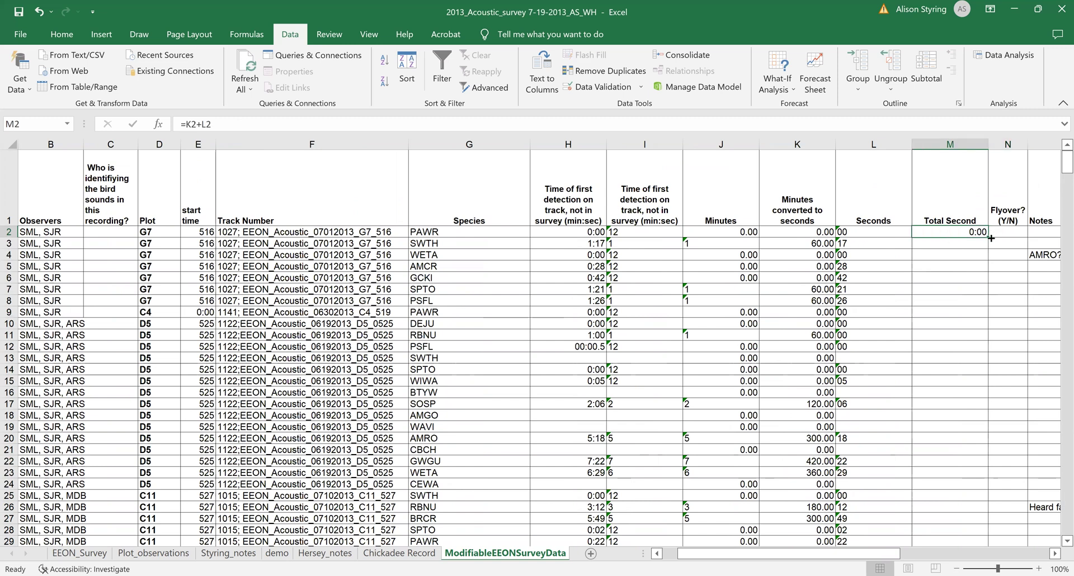
{"action": "left_click_drag", "start_coordinate": [989, 237], "coordinate": [983, 314]}
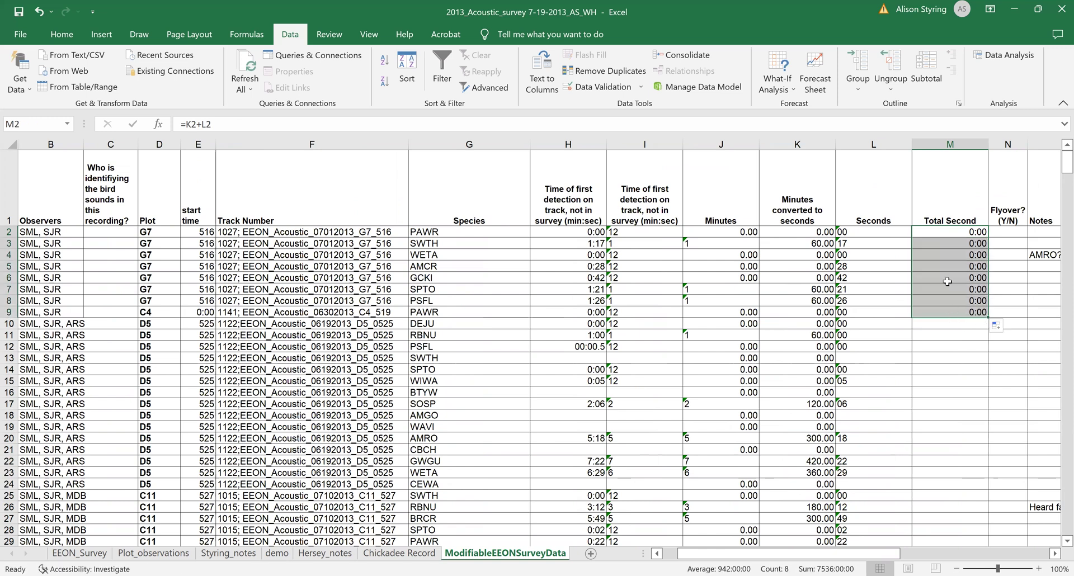
{"action": "left_click", "coordinate": [956, 233]}
{"action": "key", "text": "ctrl+c"}
{"action": "left_click", "coordinate": [947, 244]}
{"action": "left_click", "coordinate": [951, 324], "text": "shift"}
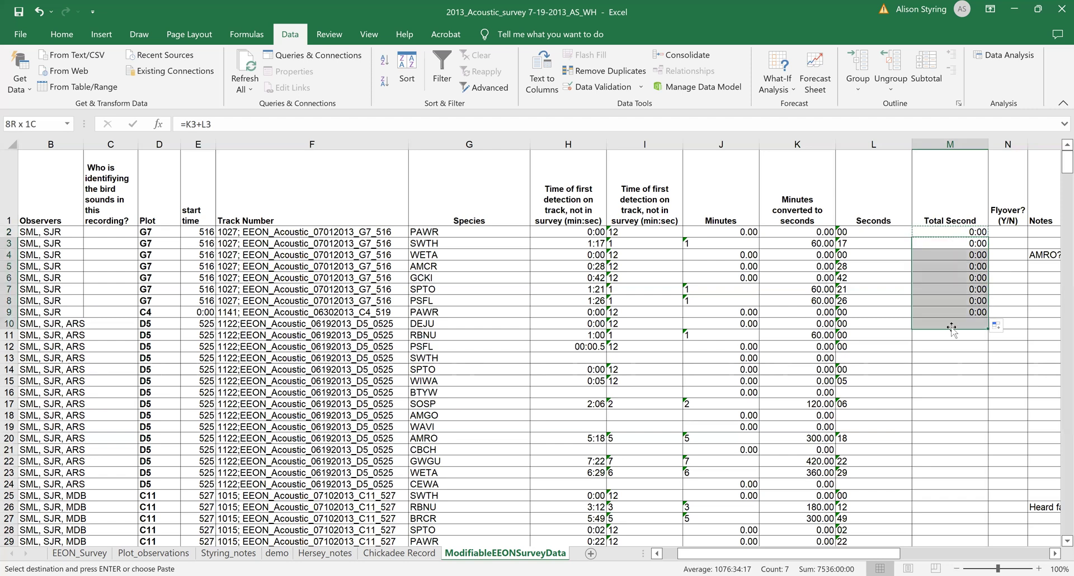
{"action": "key", "text": "ctrl+v"}
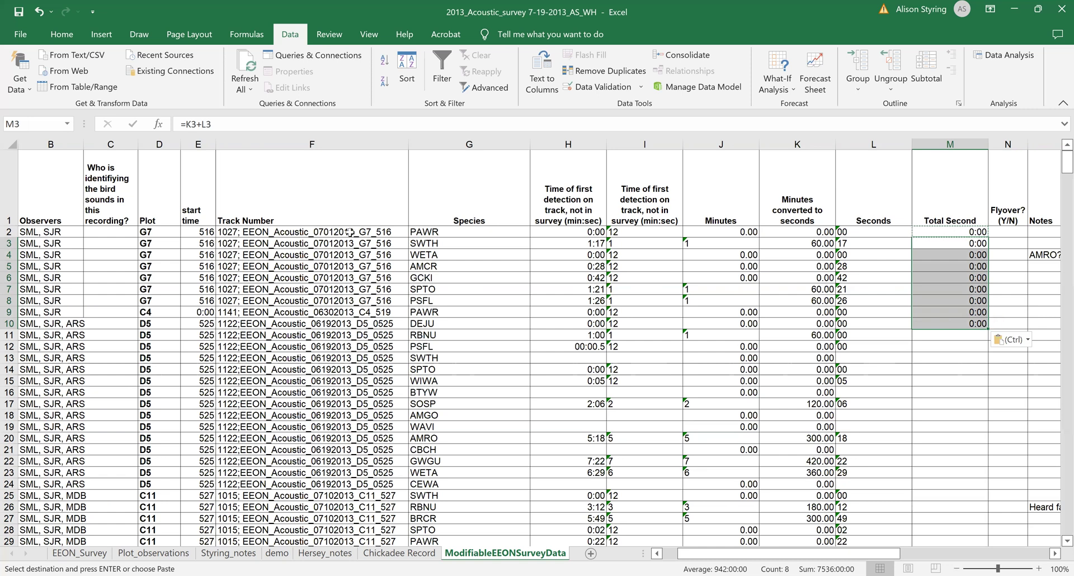
{"action": "key", "text": "Up"}
{"action": "key", "text": "Escape"}
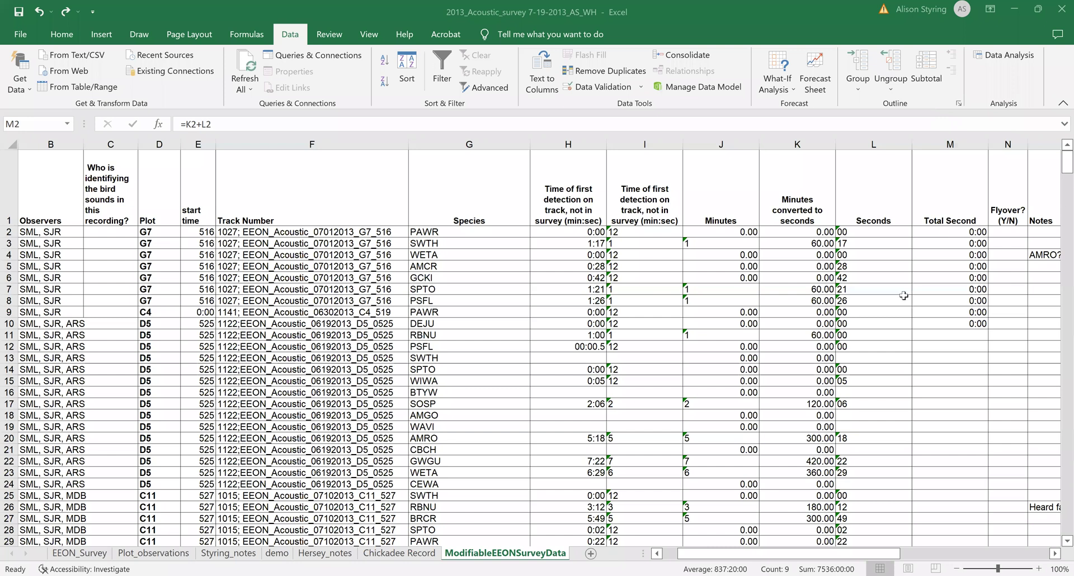
{"action": "key", "text": "ctrl+shift+Down"}
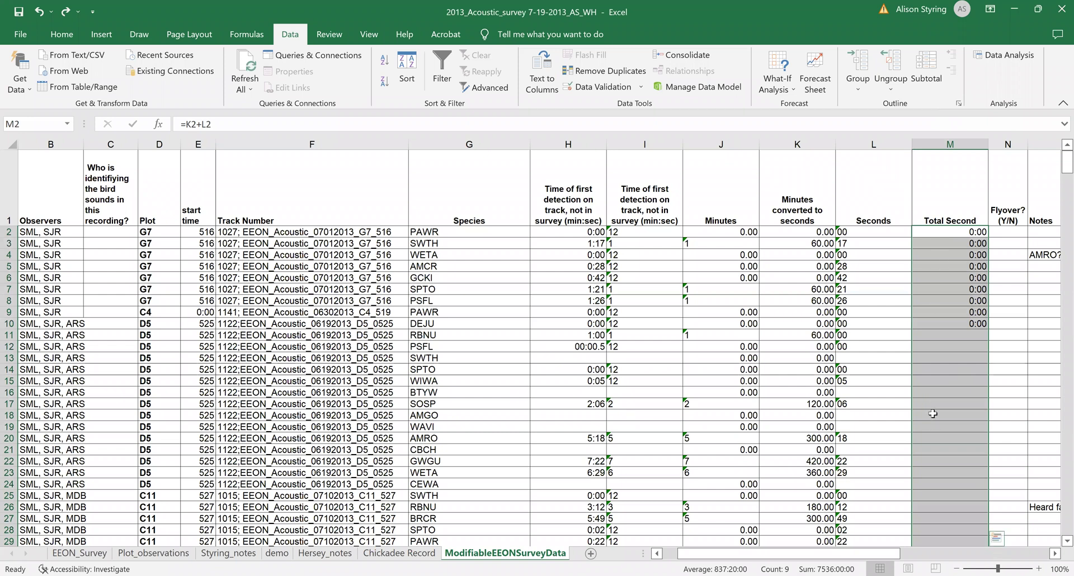
Format the selected Total Second cells as Number with 0 decimal places
{"action": "right_click", "coordinate": [905, 275]}
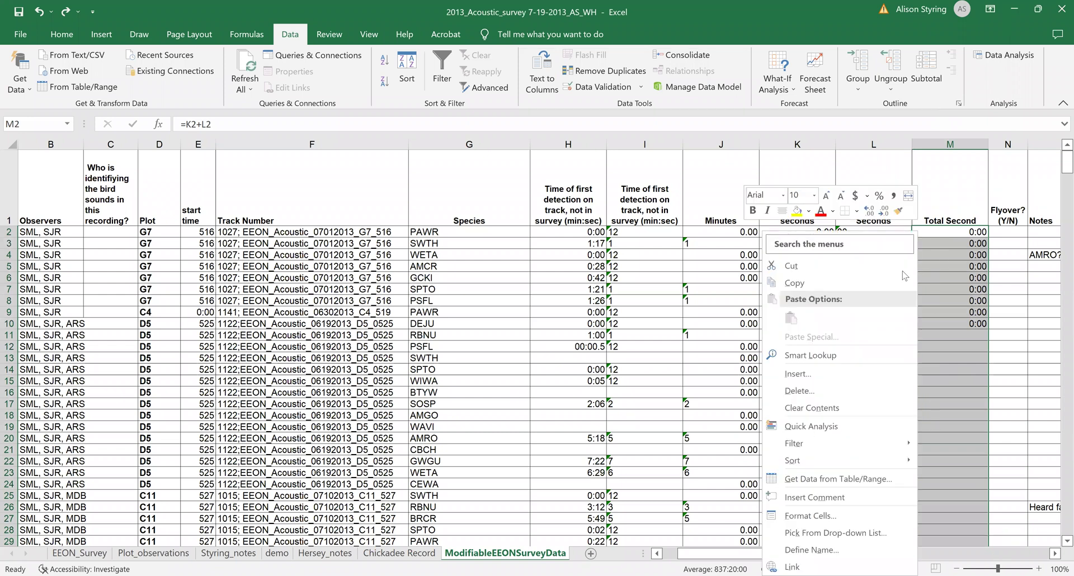
{"action": "left_click", "coordinate": [842, 520]}
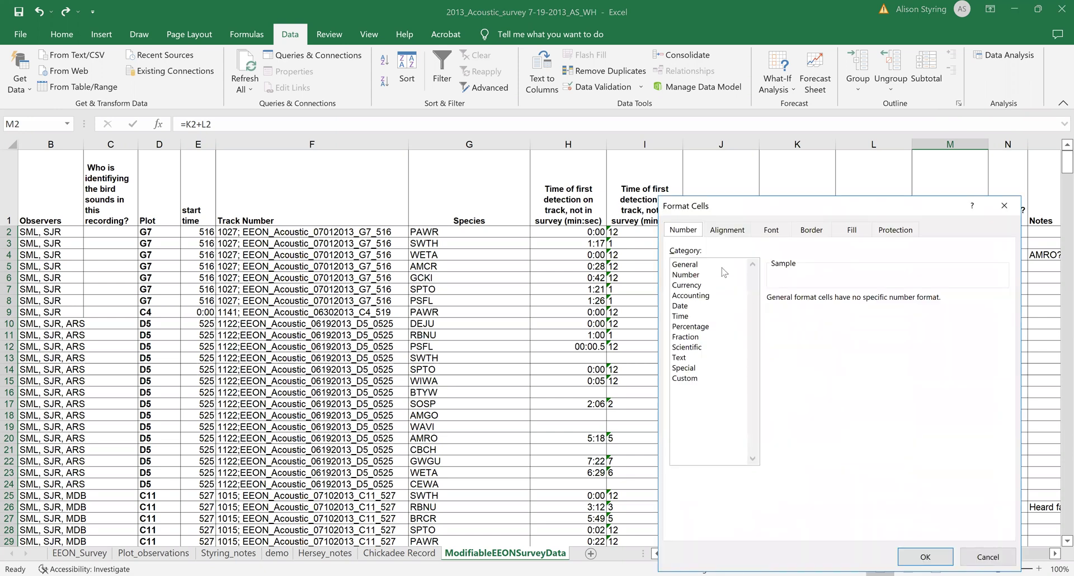
{"action": "left_click", "coordinate": [687, 275]}
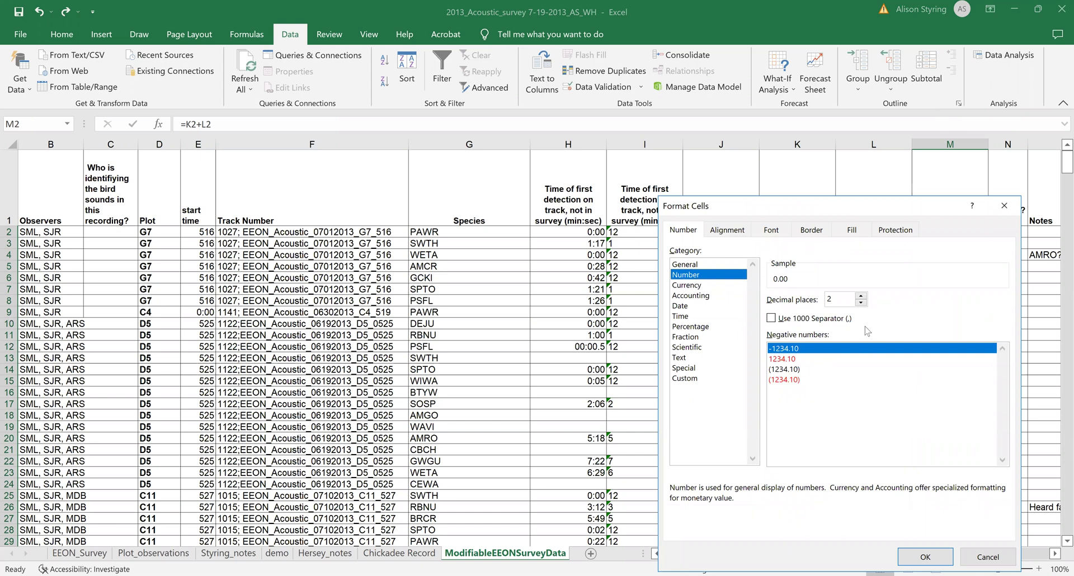
{"action": "left_click", "coordinate": [862, 303]}
{"action": "left_click", "coordinate": [862, 303]}
{"action": "left_click", "coordinate": [907, 558]}
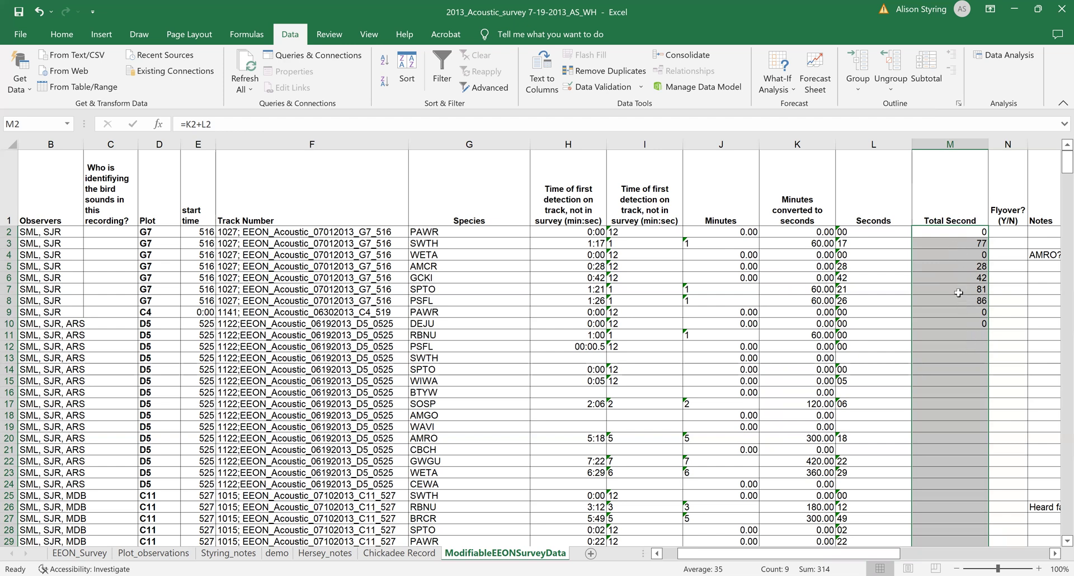
Paste the M2 total-seconds formula into M3 through M557
{"action": "left_click", "coordinate": [957, 232]}
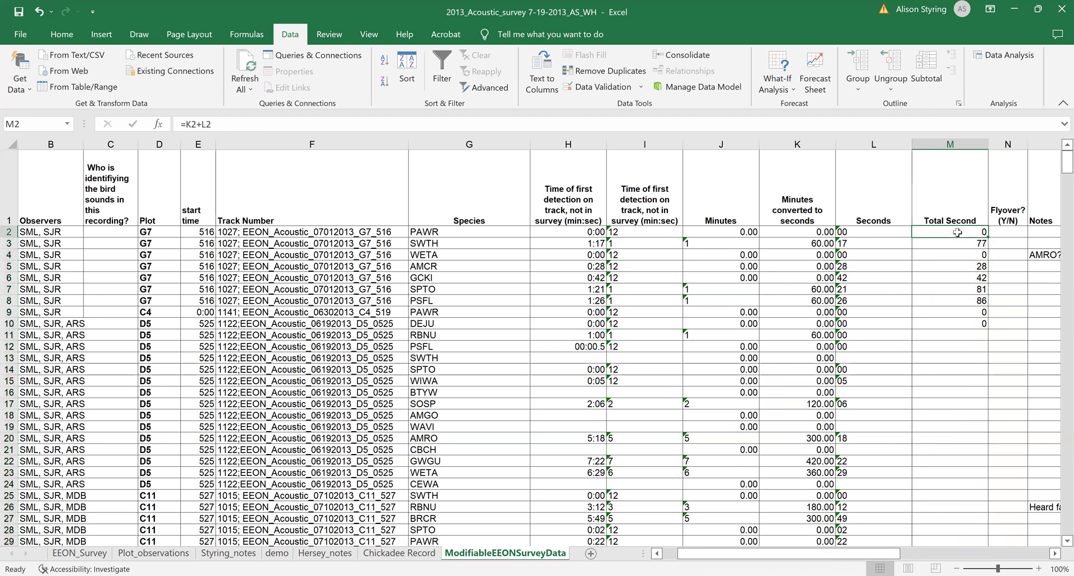
{"action": "key", "text": "ctrl+c"}
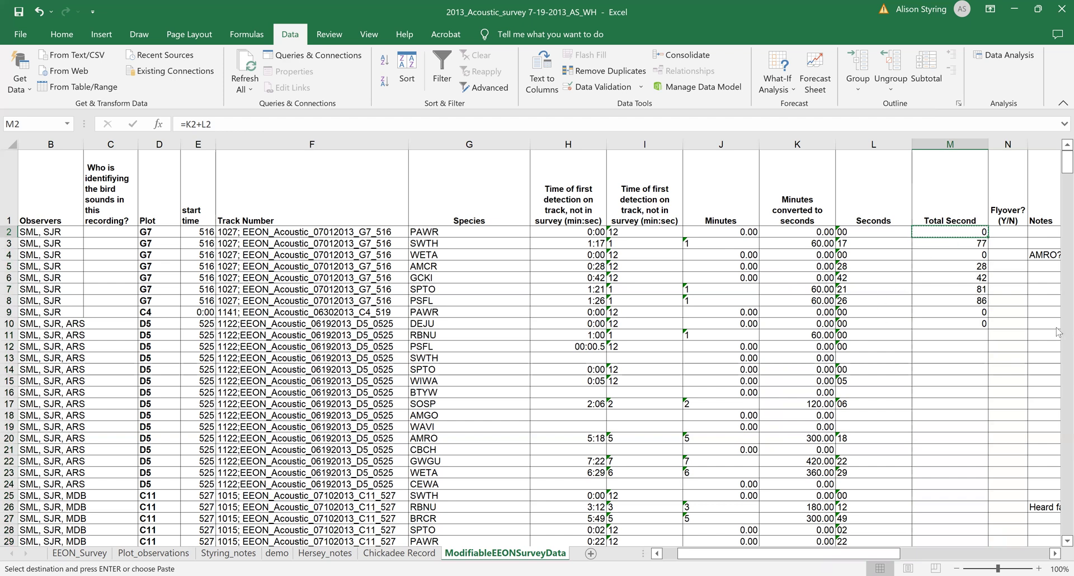
{"action": "left_click", "coordinate": [968, 244]}
{"action": "left_click_drag", "start_coordinate": [1067, 162], "coordinate": [1058, 531]}
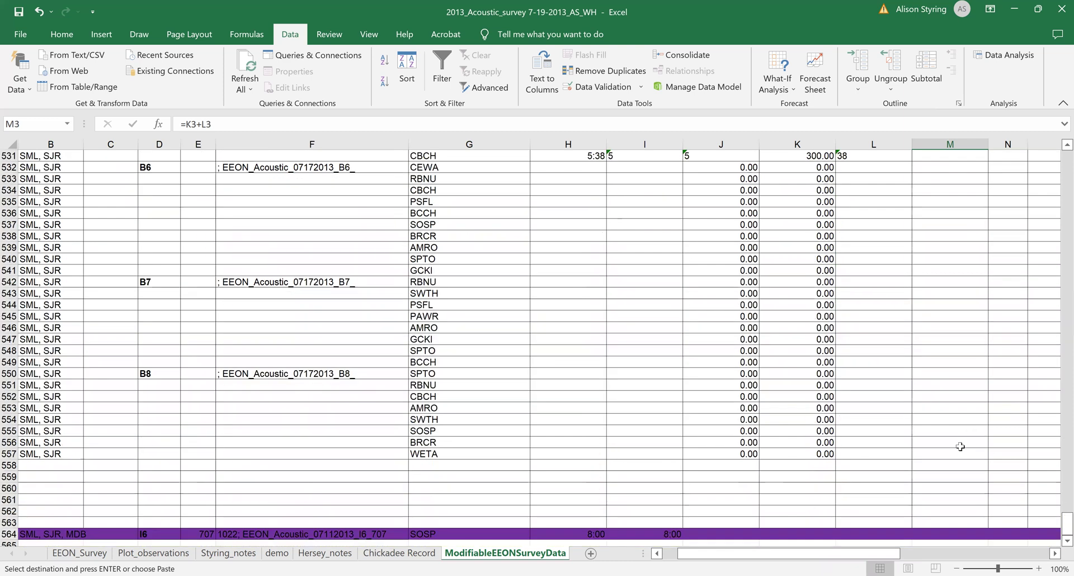
{"action": "key", "text": "ctrl+BackSpace"}
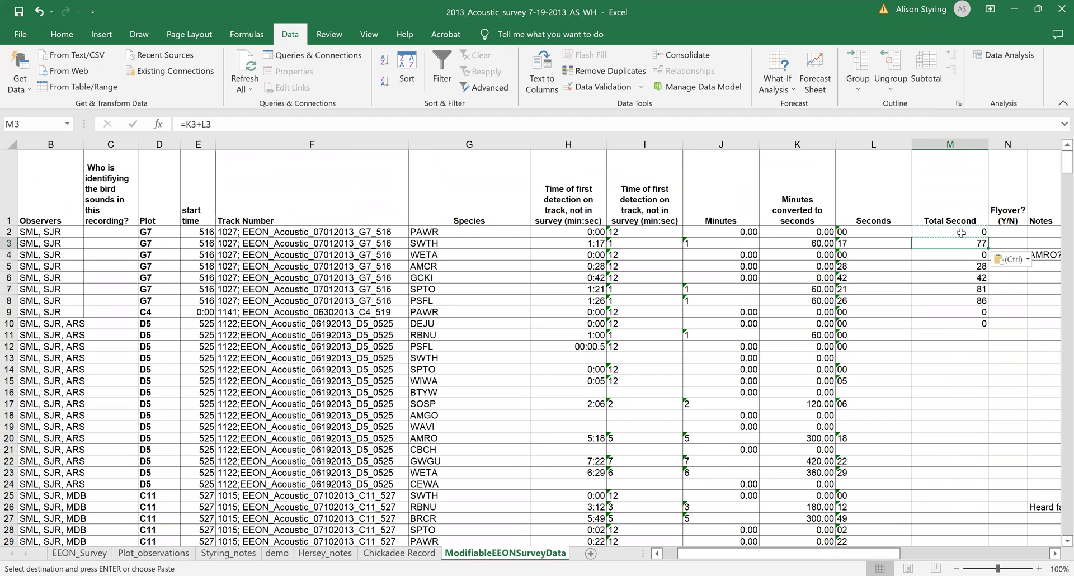
{"action": "left_click", "coordinate": [960, 233]}
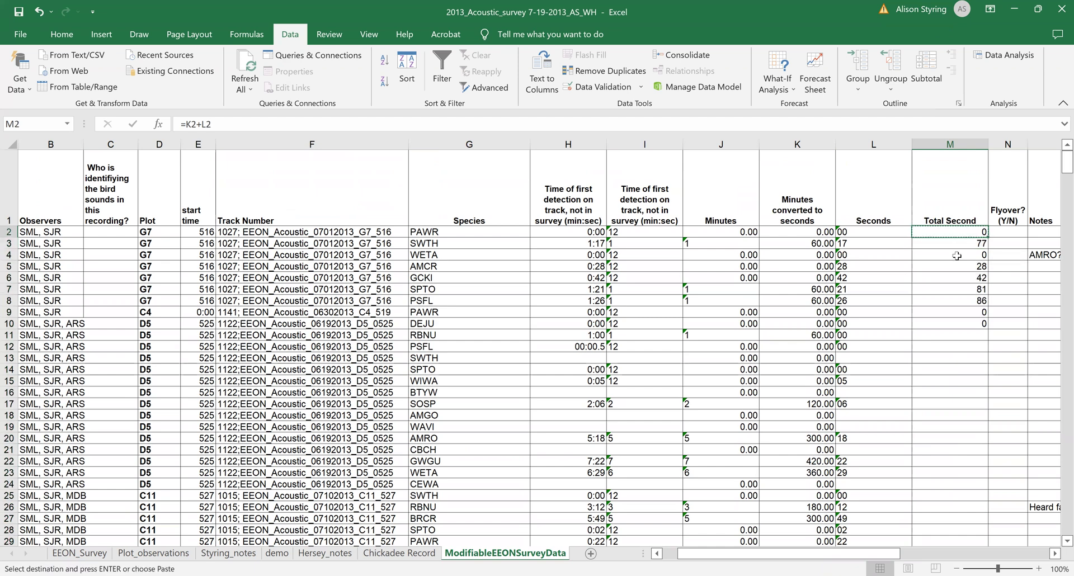
{"action": "left_click", "coordinate": [957, 246]}
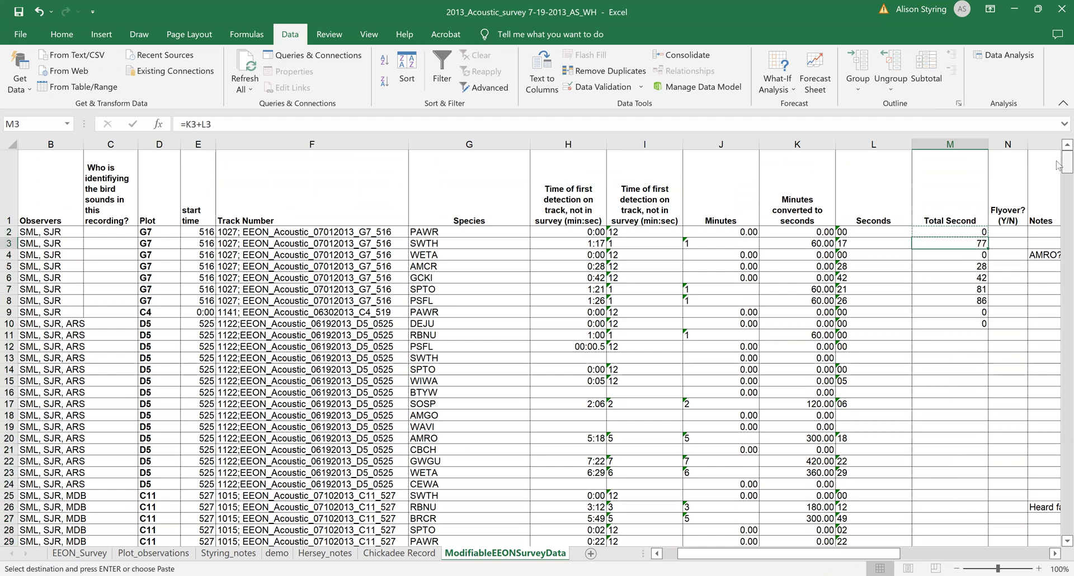
{"action": "left_click_drag", "start_coordinate": [1066, 163], "coordinate": [1066, 383]}
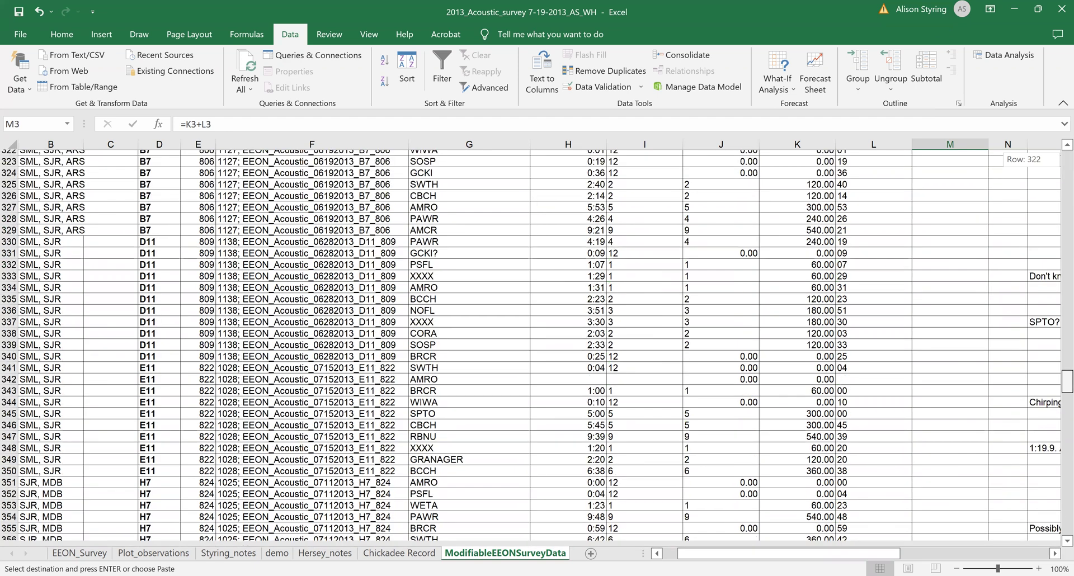
{"action": "scroll", "coordinate": [945, 451], "scroll_direction": "down", "scroll_amount": 20}
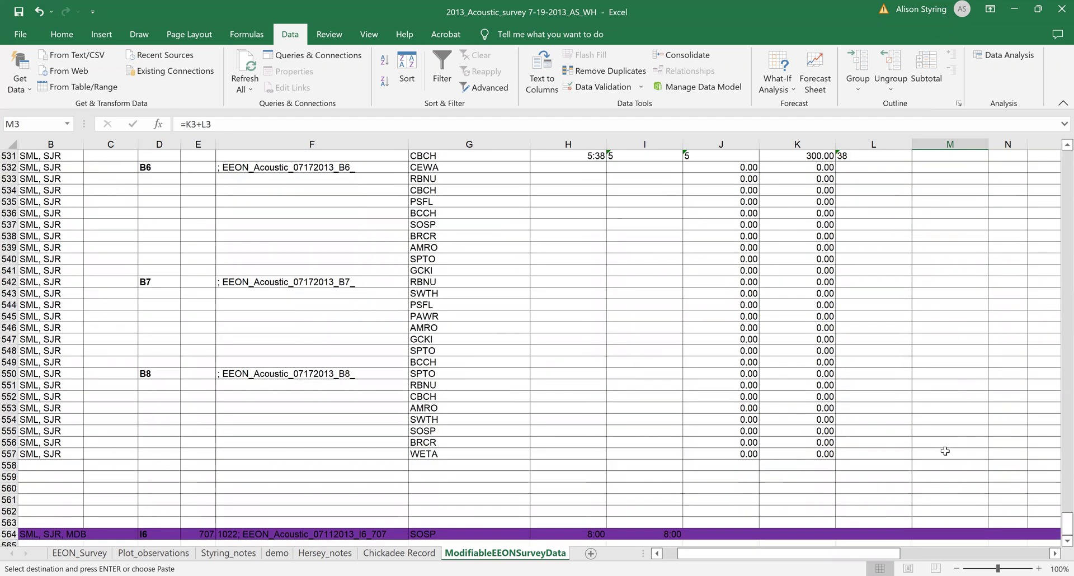
{"action": "left_click", "coordinate": [945, 451], "text": "shift"}
{"action": "key", "text": "ctrl+v"}
{"action": "scroll", "coordinate": [945, 451], "scroll_direction": "up", "scroll_amount": 20}
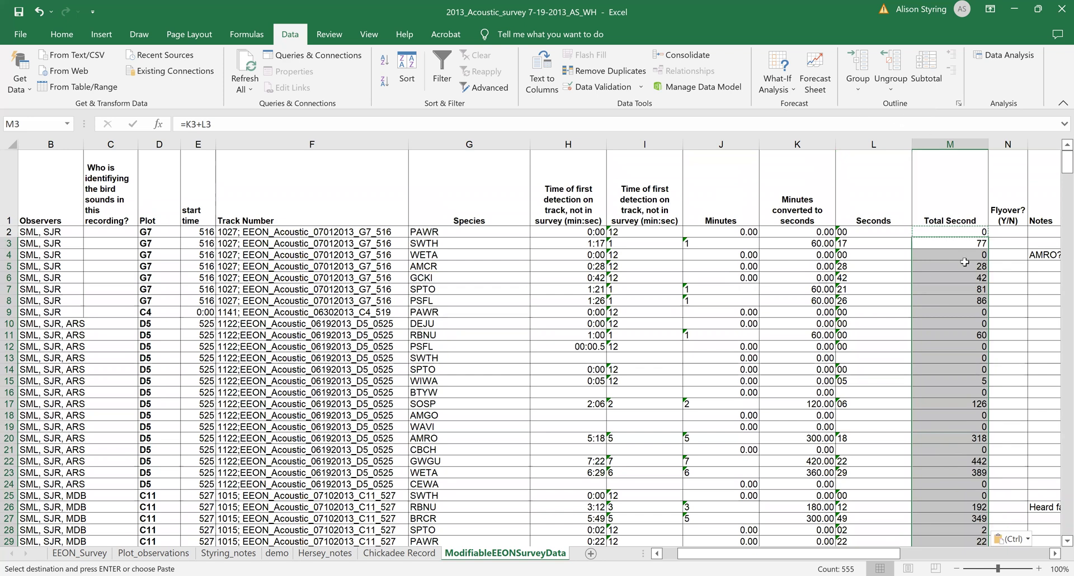
Change the M1 header text from 'Total Second' to 'Total Seconds'
{"action": "left_click", "coordinate": [945, 196]}
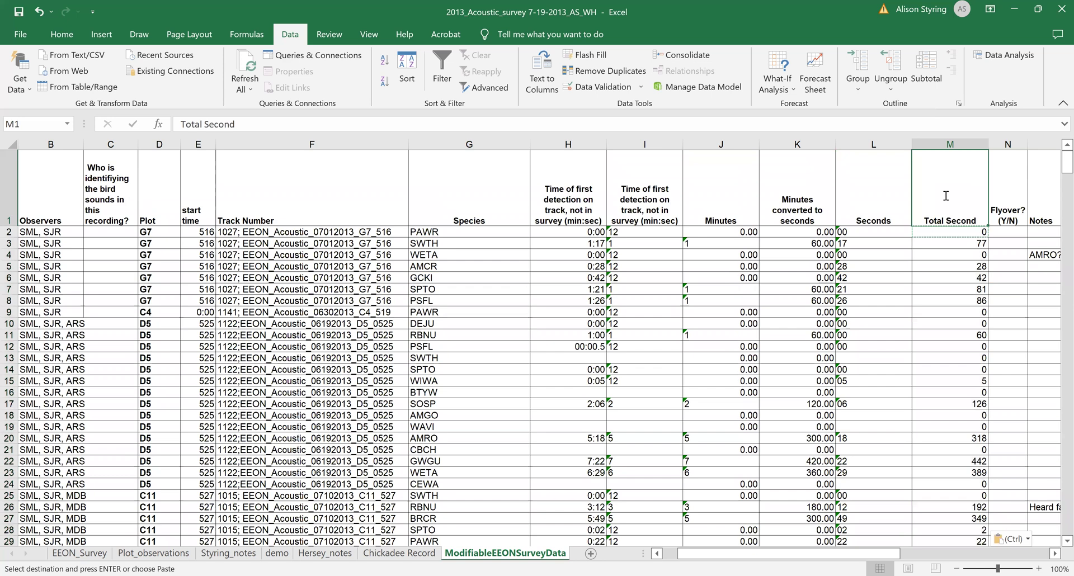
{"action": "type", "text": "Total Seco"}
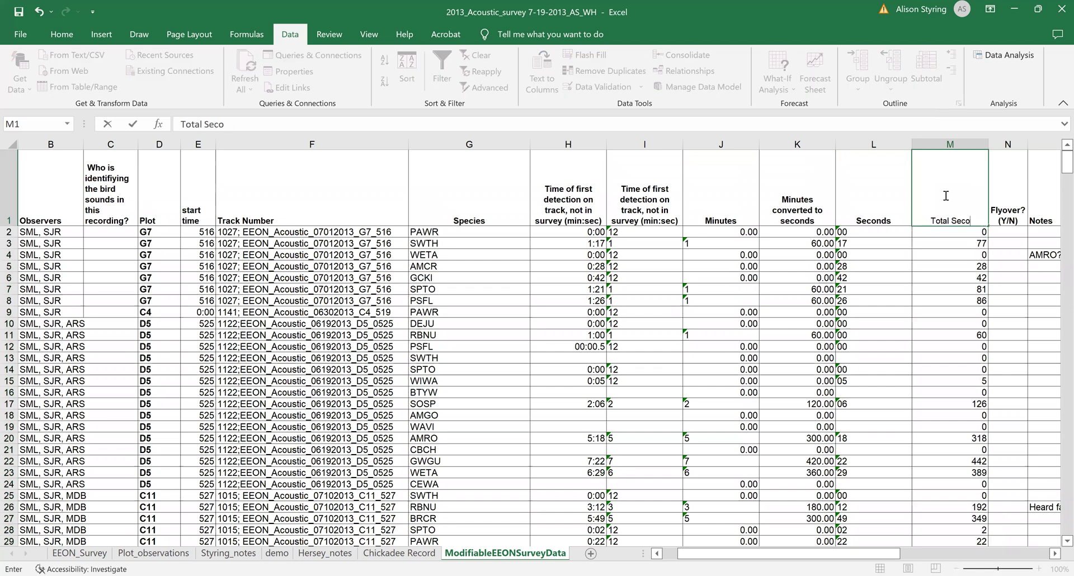
{"action": "type", "text": "nds"}
{"action": "left_click", "coordinate": [946, 195]}
{"action": "key", "text": "Tab"}
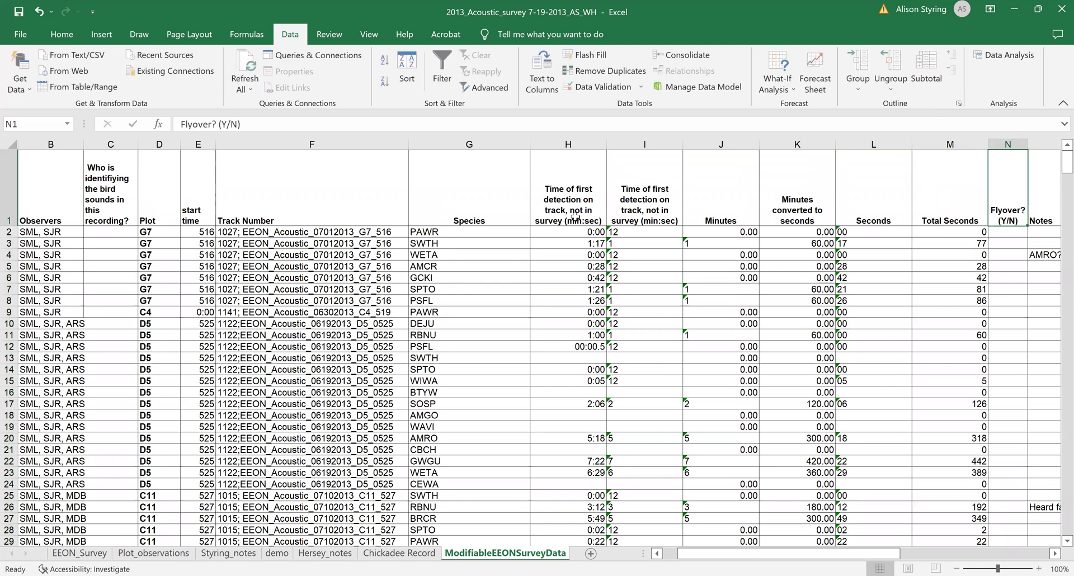
{"action": "left_click", "coordinate": [579, 233]}
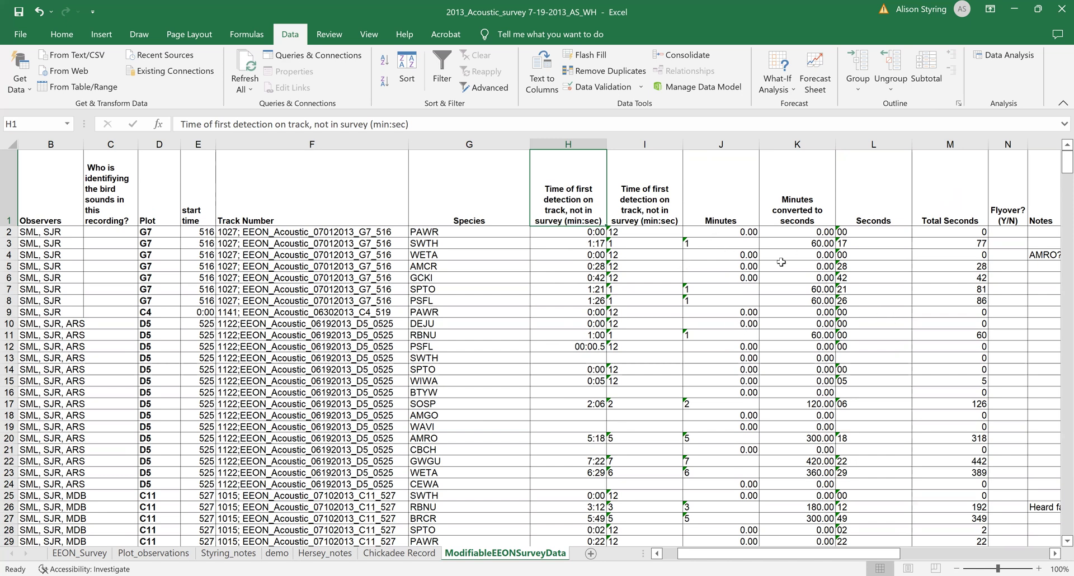
Paste column M back onto itself as values, then select helper columns I–L
{"action": "right_click", "coordinate": [951, 145]}
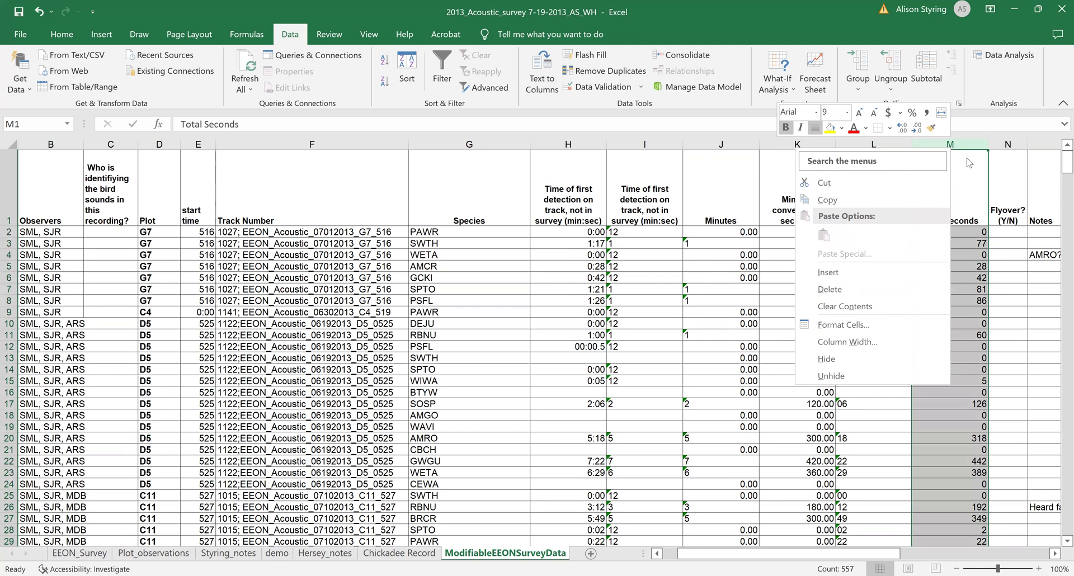
{"action": "left_click", "coordinate": [828, 200]}
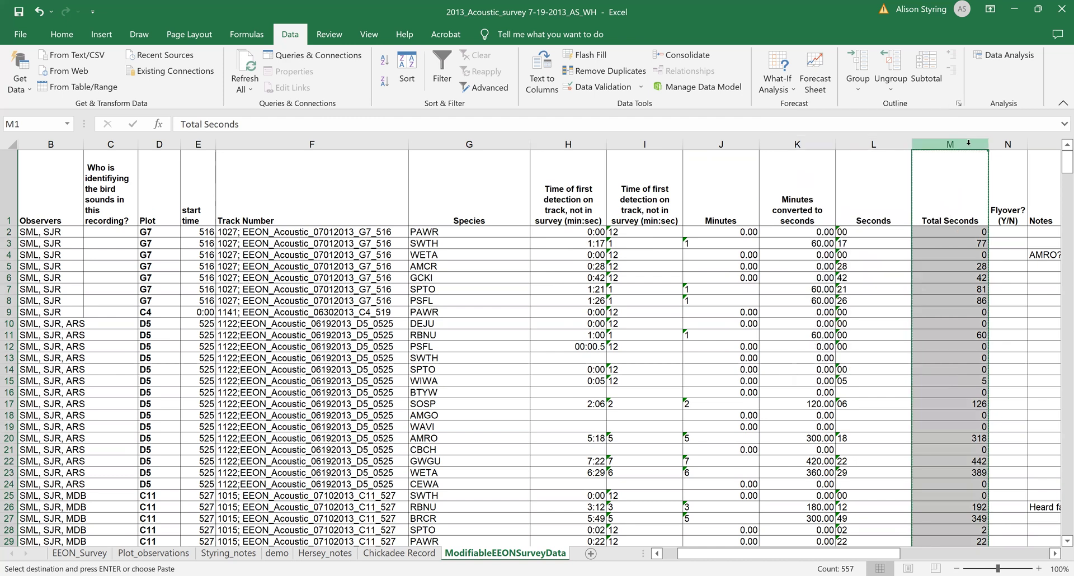
{"action": "right_click", "coordinate": [943, 167]}
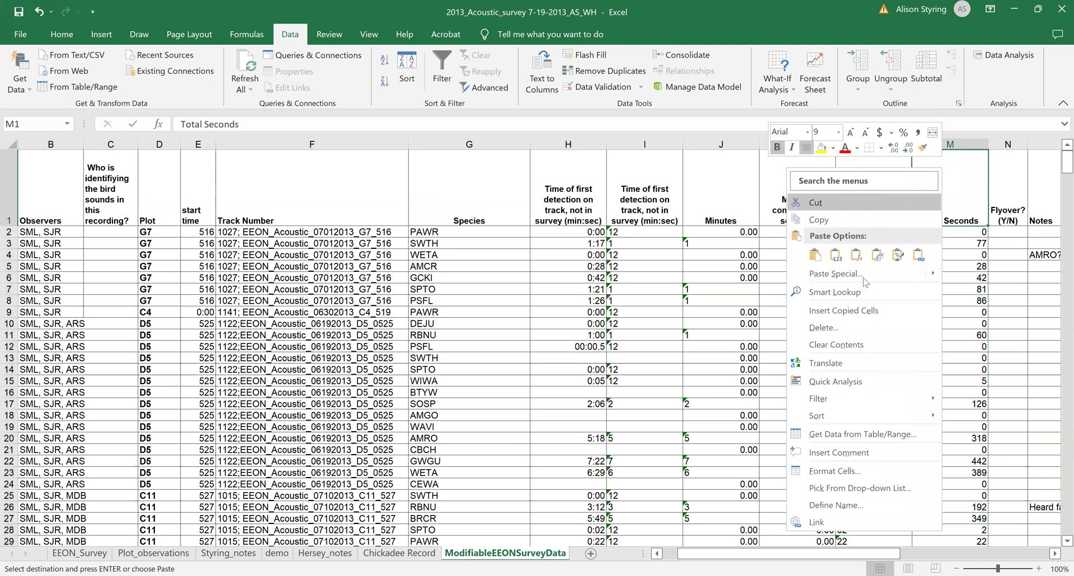
{"action": "left_click", "coordinate": [836, 255]}
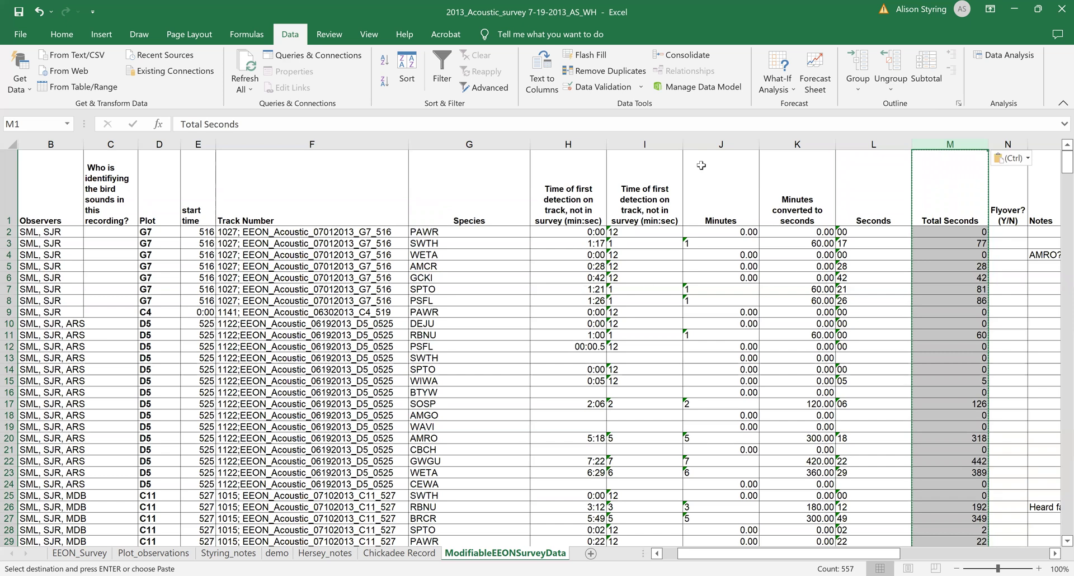
{"action": "left_click_drag", "start_coordinate": [649, 144], "coordinate": [850, 143]}
Delete the four helper columns I–L, moving Total Seconds into column I
{"action": "right_click", "coordinate": [851, 150]}
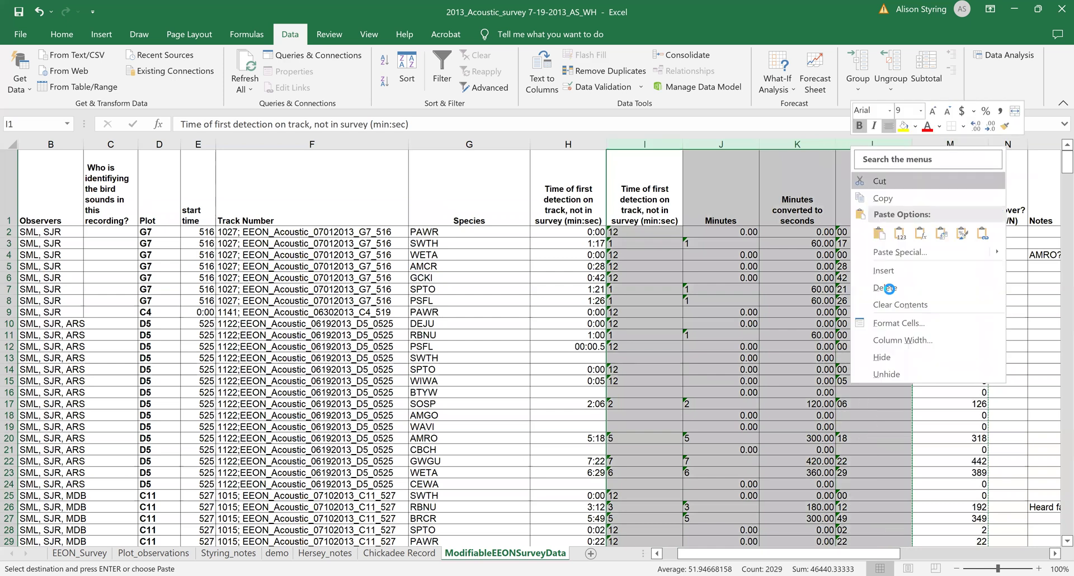
{"action": "left_click", "coordinate": [890, 289]}
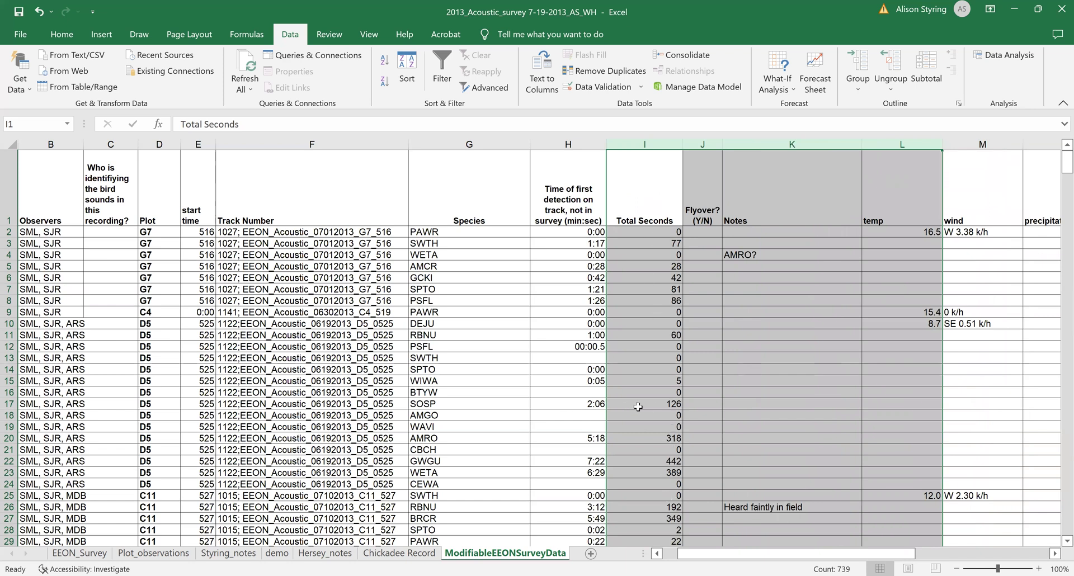
{"action": "left_click", "coordinate": [657, 200]}
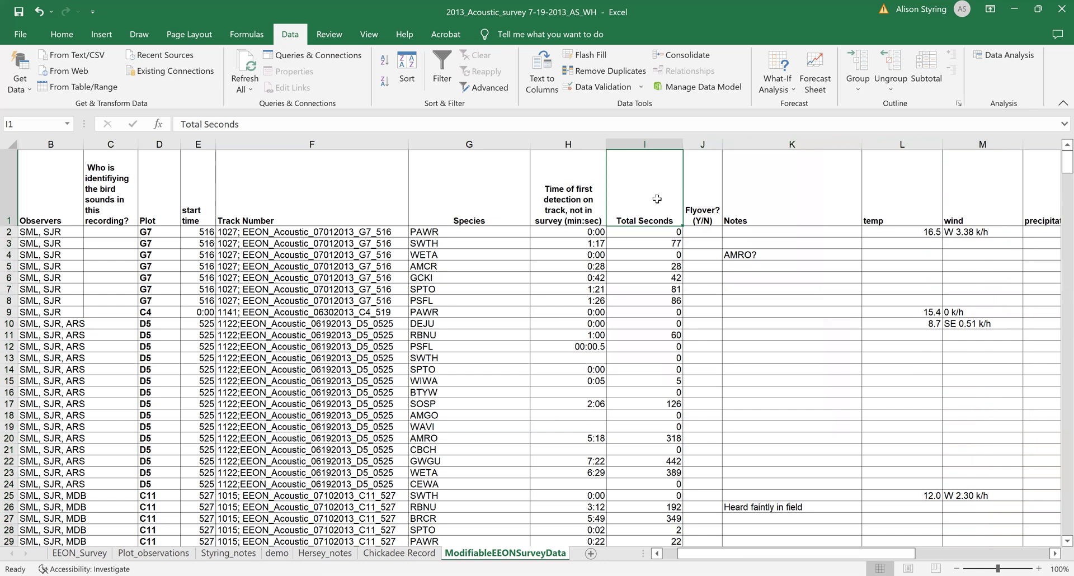